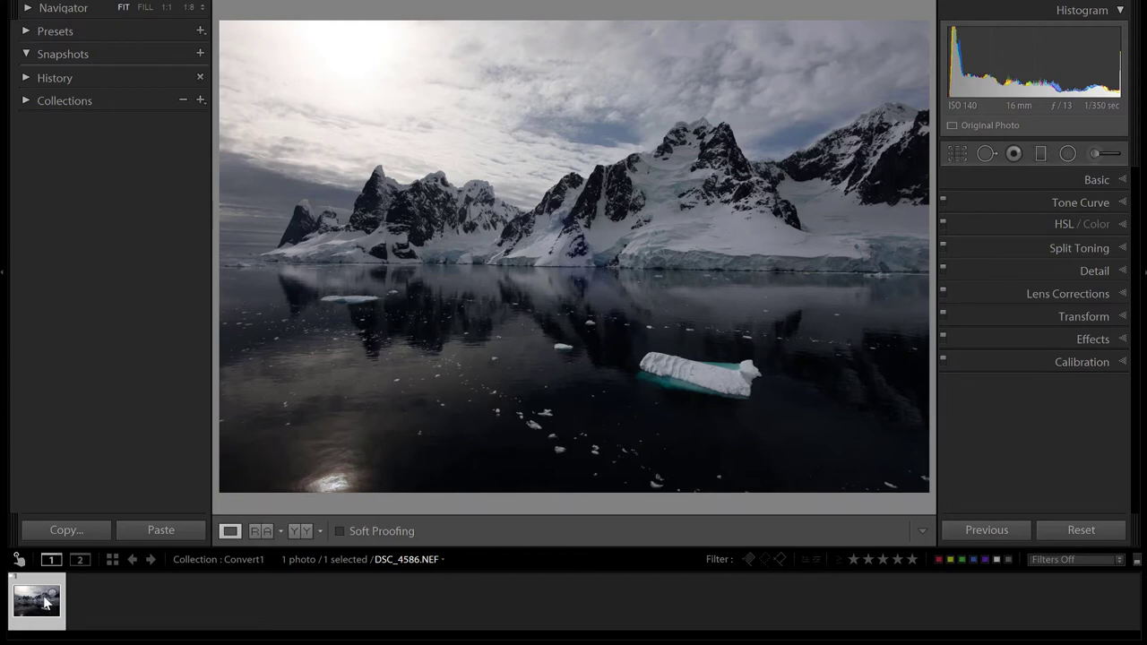
- Create a virtual copy of the seascape DSC_4586.NEF, named Copy 2
{"action": "right_click", "coordinate": [47, 602]}
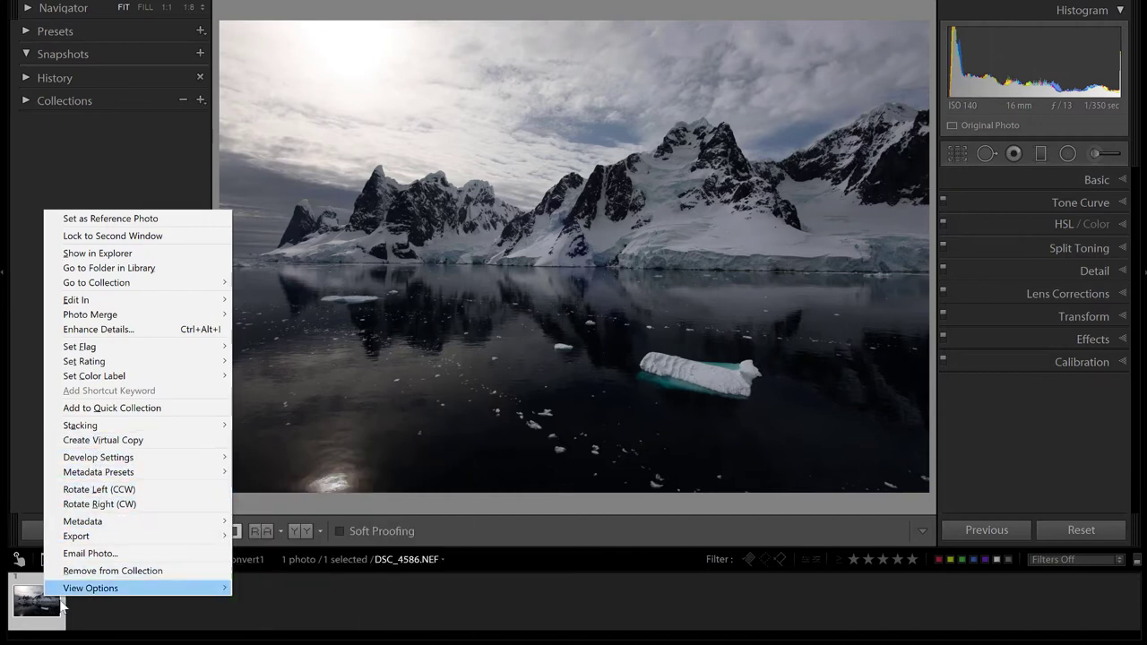
{"action": "left_click", "coordinate": [38, 609]}
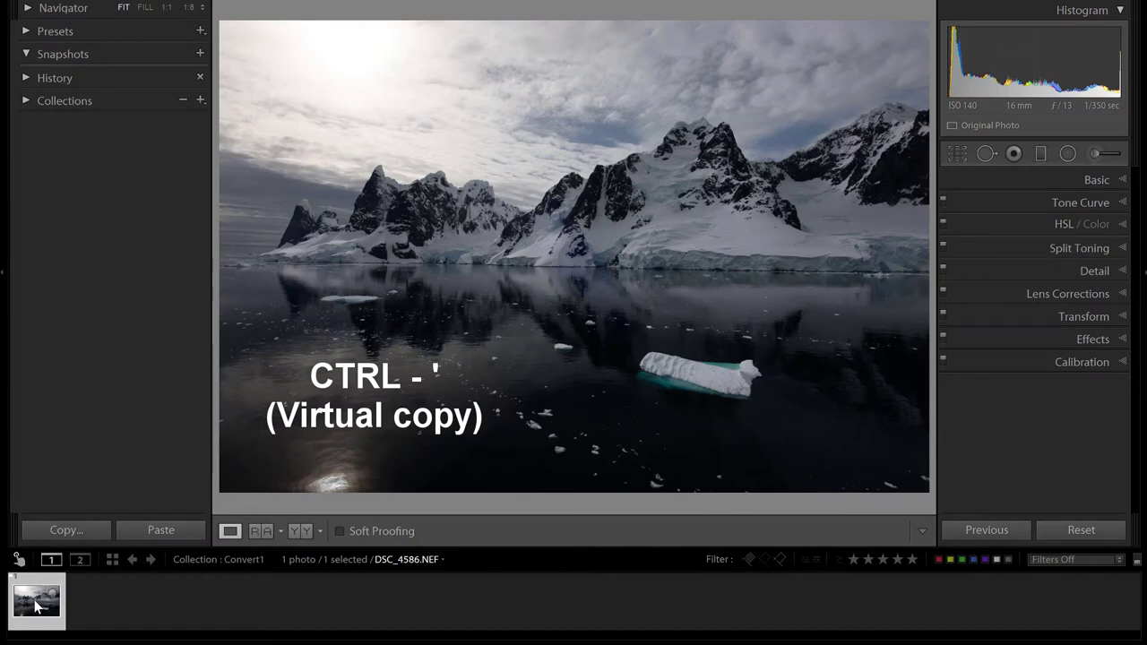
{"action": "key", "text": "ctrl+apostrophe"}
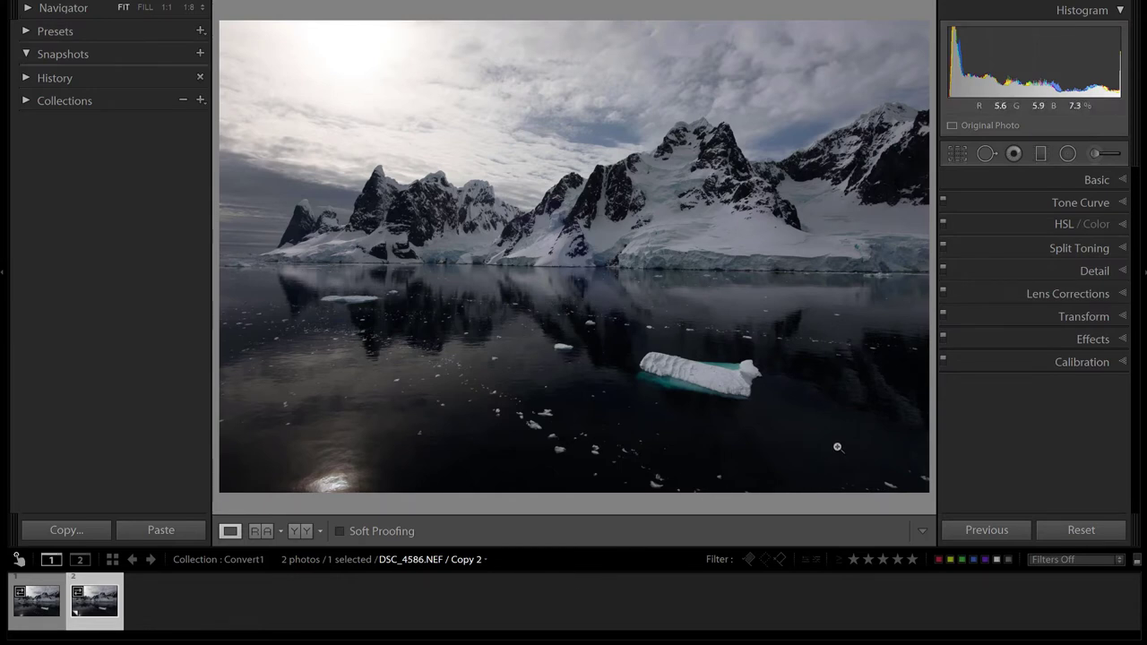
- Crop dark water off the bottom of the seascape copy with the aspect ratio locked
{"action": "left_click", "coordinate": [957, 154]}
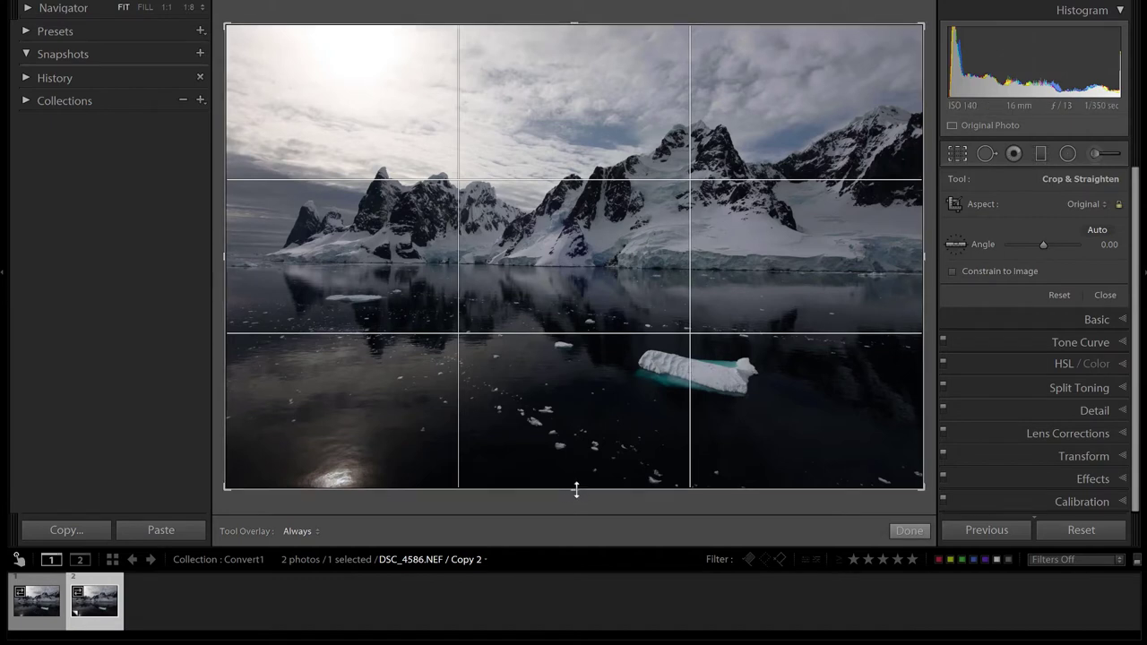
{"action": "left_click_drag", "start_coordinate": [574, 482], "coordinate": [572, 467]}
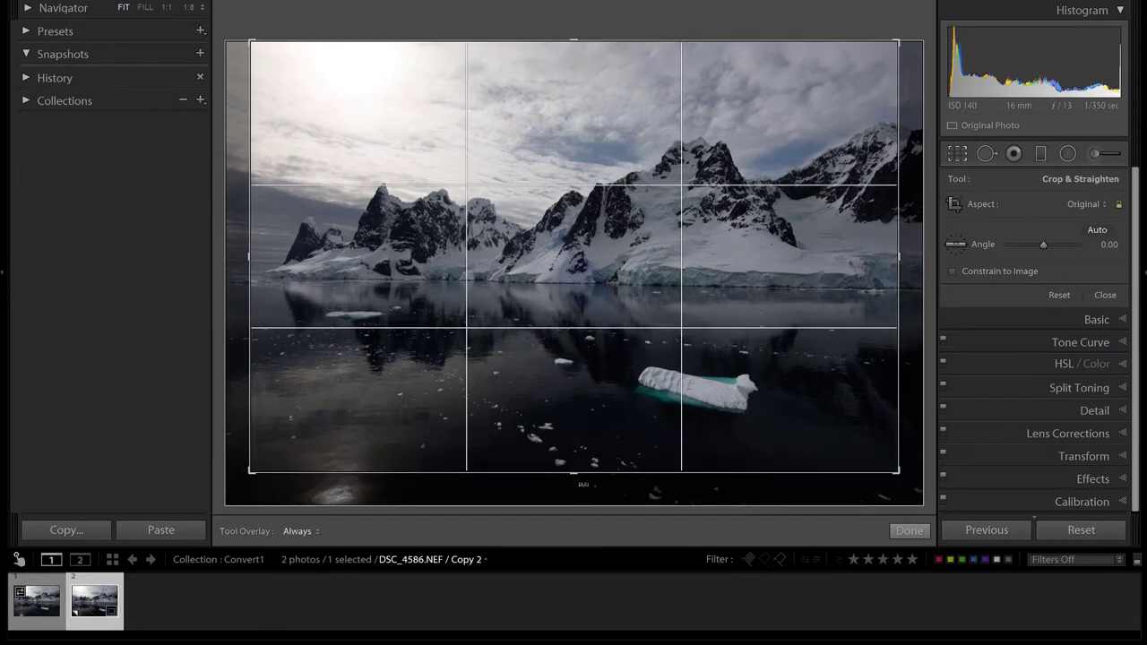
{"action": "left_click", "coordinate": [955, 158]}
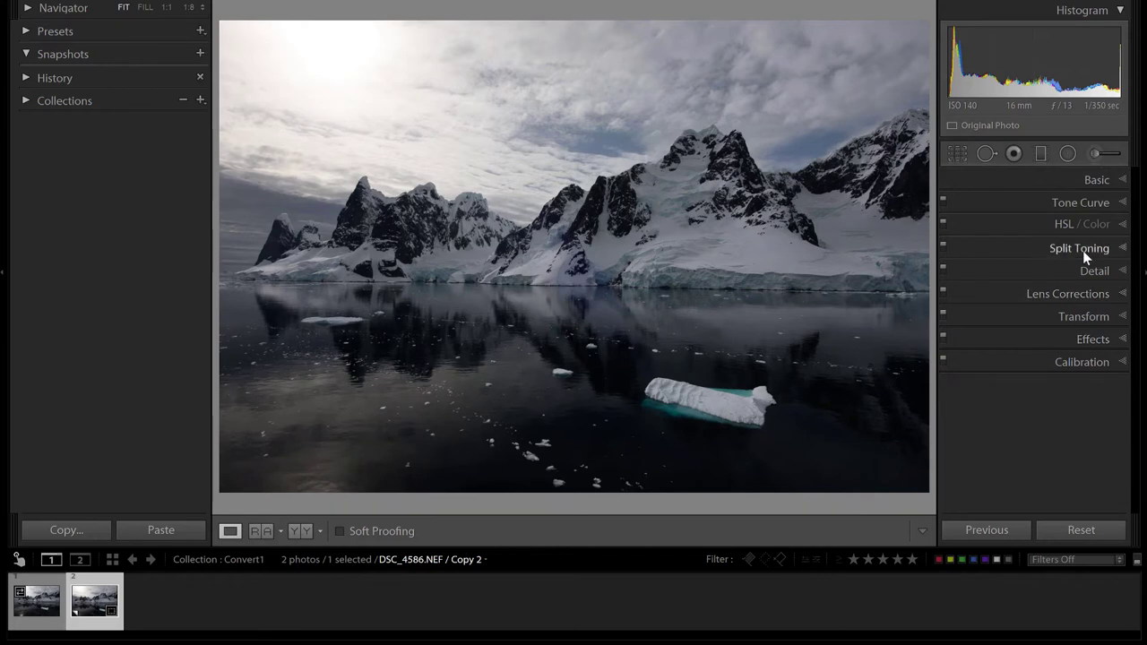
- Set the copy's Treatment to Black & White with the Adobe Monochrome profile
{"action": "left_click", "coordinate": [1120, 181]}
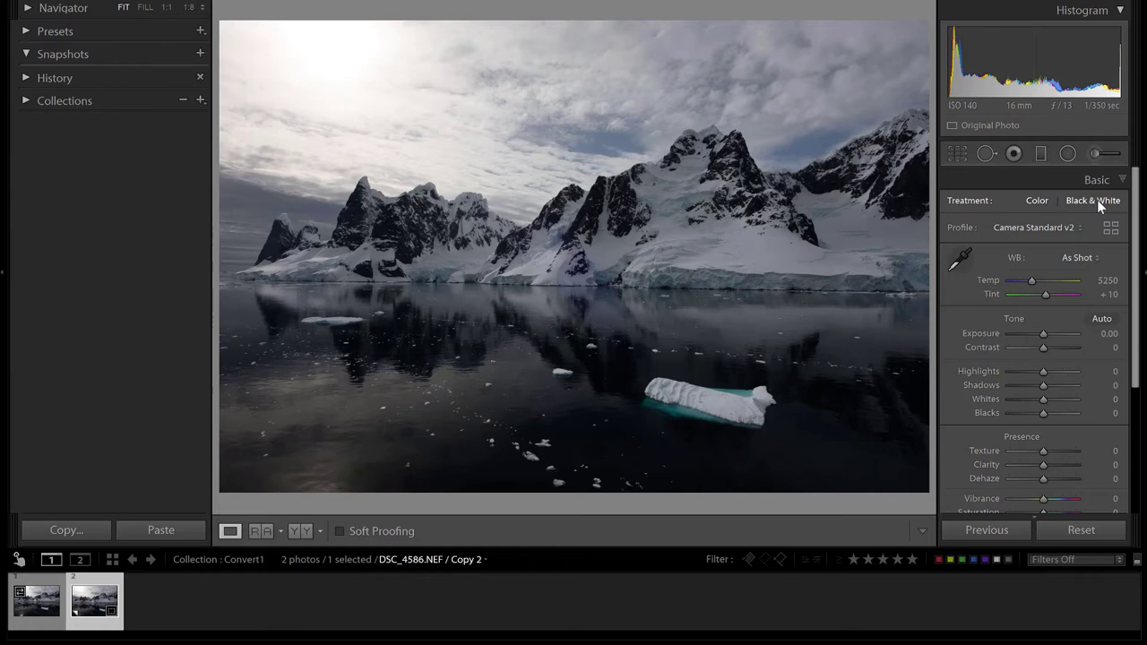
{"action": "left_click", "coordinate": [1096, 200]}
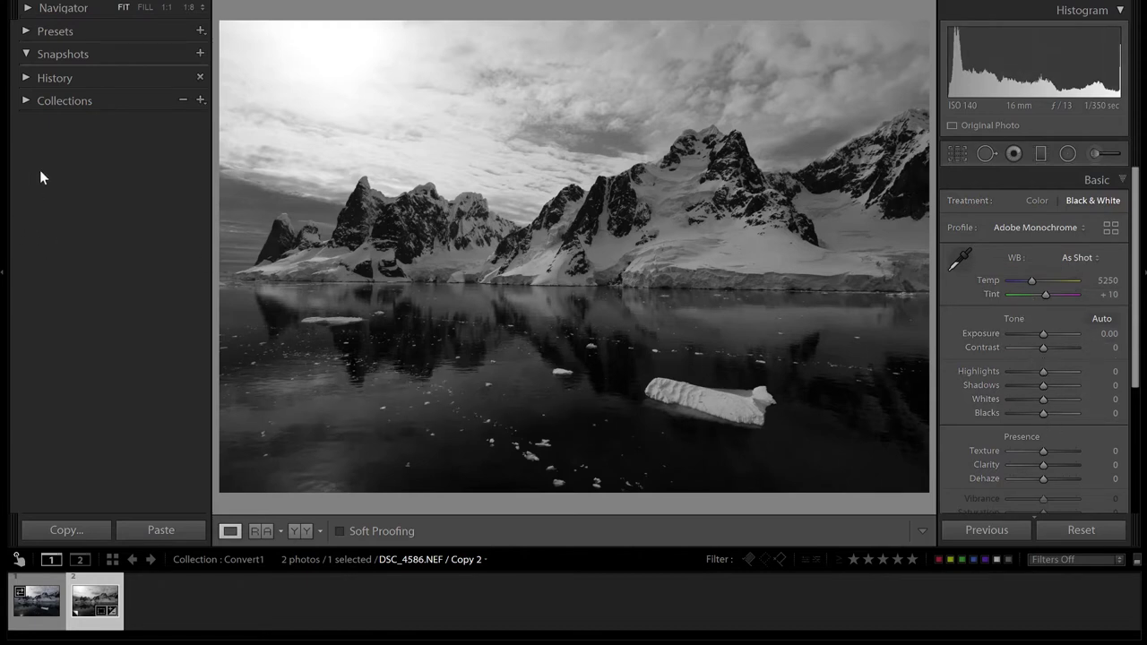
- Apply the B&W Punch preset from the B&W presets folder to the copy
{"action": "left_click", "coordinate": [26, 32]}
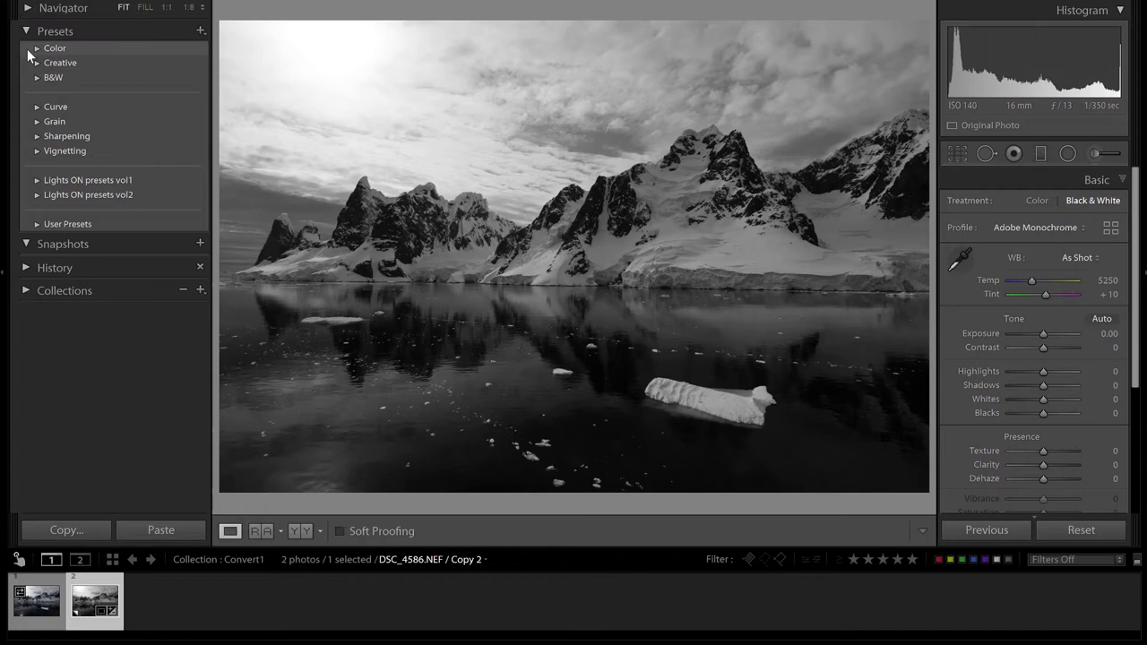
{"action": "left_click", "coordinate": [35, 76]}
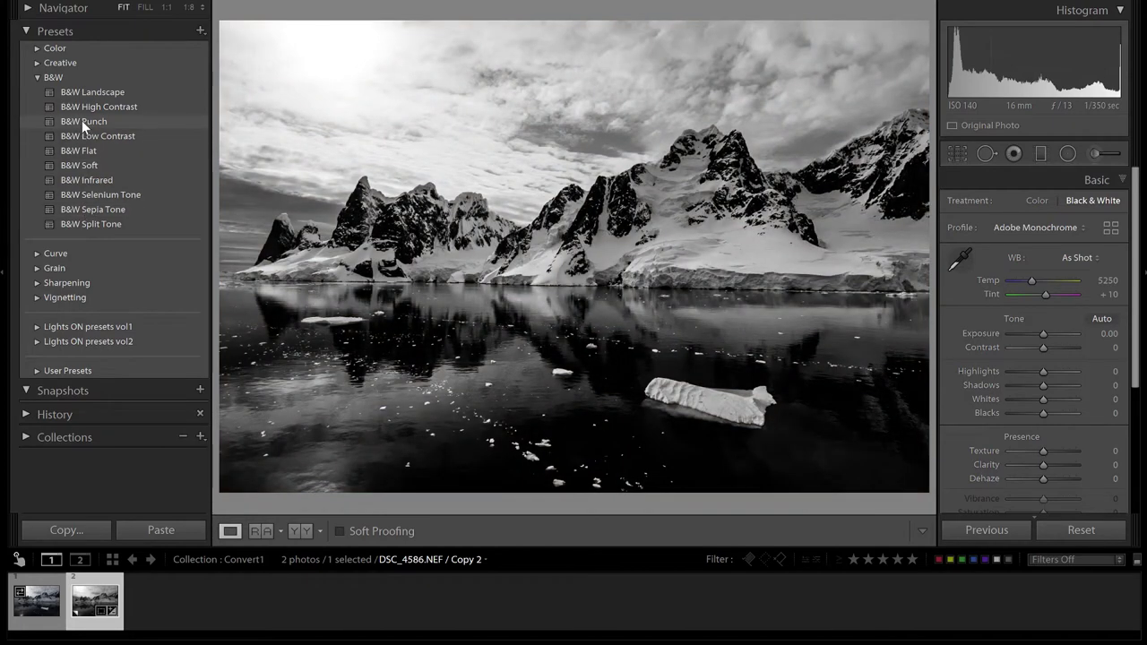
{"action": "left_click", "coordinate": [82, 120]}
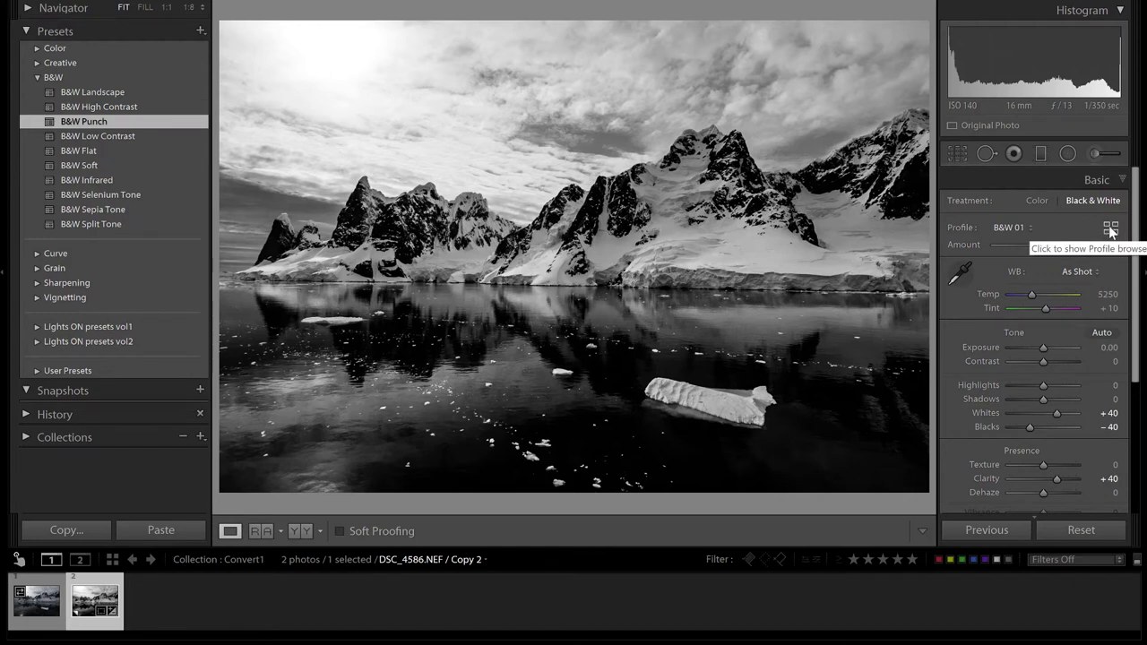
- Switch the profile to B&W 02 and lower its Amount to 80
{"action": "left_click", "coordinate": [1110, 229]}
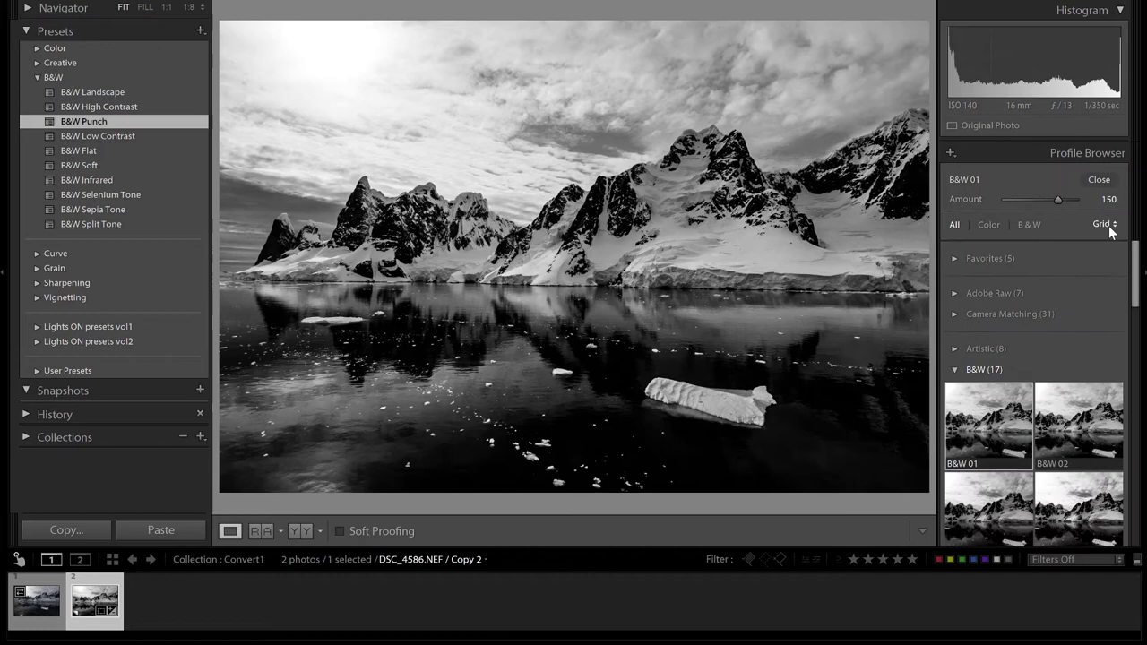
{"action": "left_click_drag", "start_coordinate": [1134, 292], "coordinate": [1134, 329]}
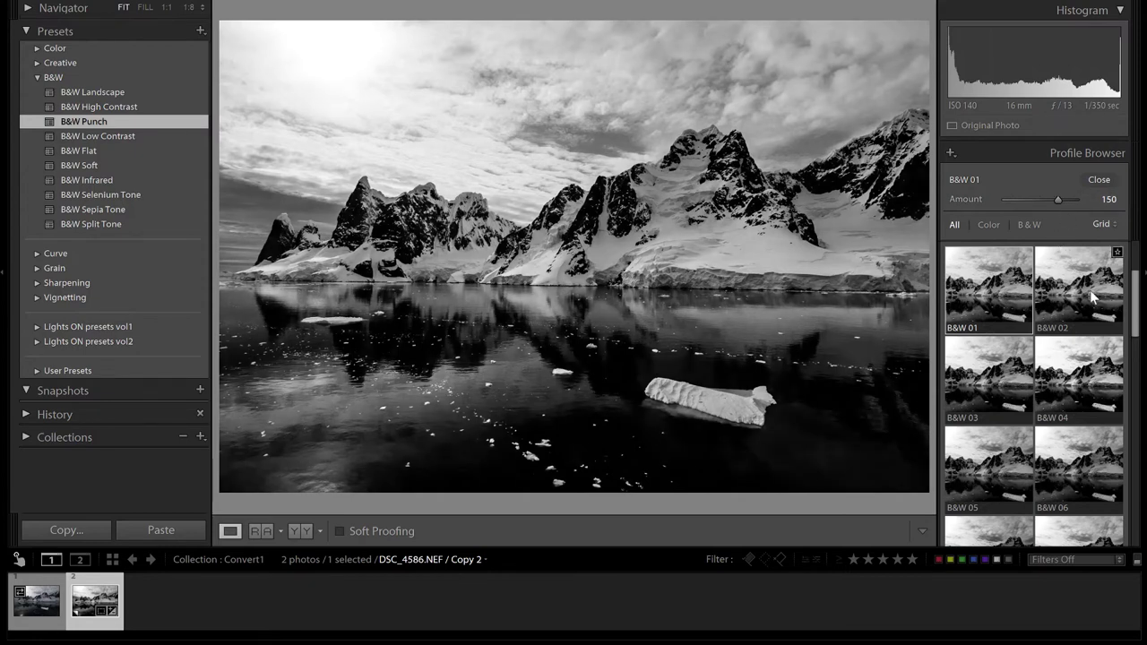
{"action": "left_click", "coordinate": [1090, 294]}
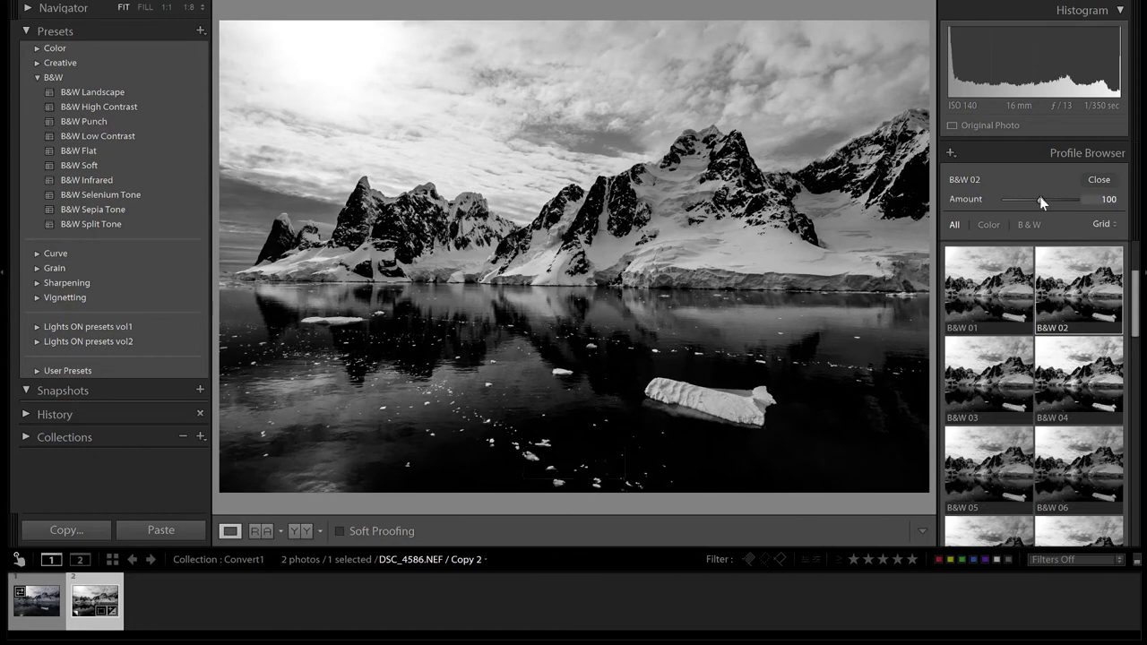
{"action": "mouse_move", "coordinate": [1040, 199]}
{"action": "left_mouse_down"}
{"action": "mouse_move", "coordinate": [991, 203]}
{"action": "mouse_move", "coordinate": [1062, 199]}
{"action": "mouse_move", "coordinate": [1031, 192]}
{"action": "left_mouse_up"}
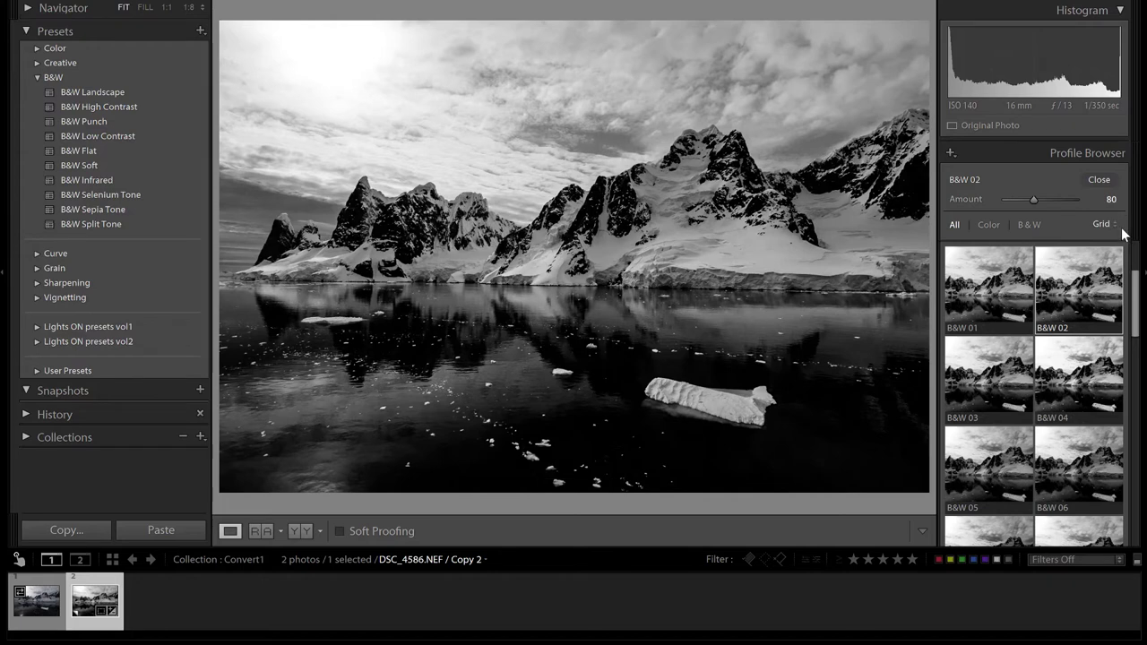
{"action": "left_click", "coordinate": [1097, 181]}
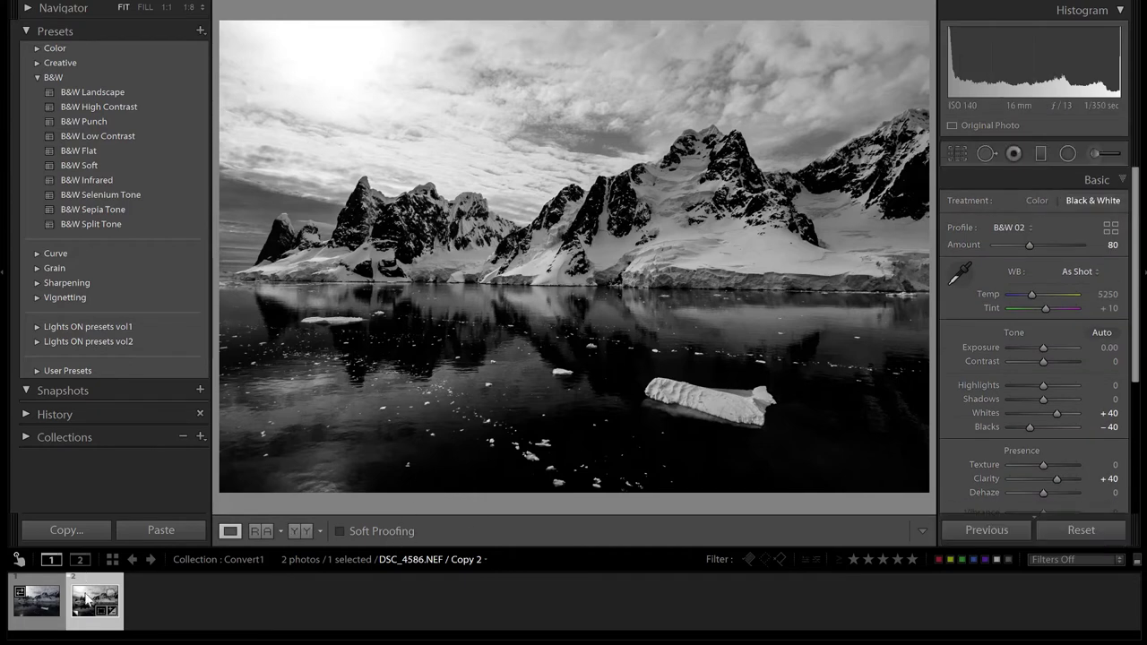
- Reset all edits on the copy and reapply a plain Adobe Monochrome conversion
{"action": "left_click", "coordinate": [1091, 536]}
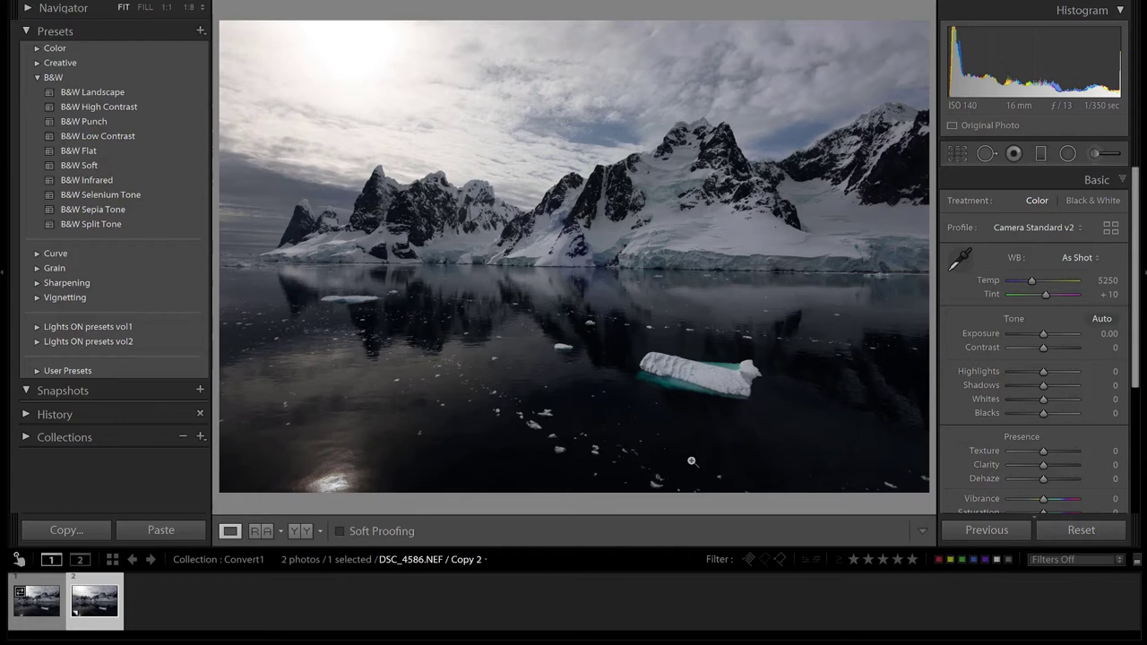
{"action": "left_click", "coordinate": [1078, 205]}
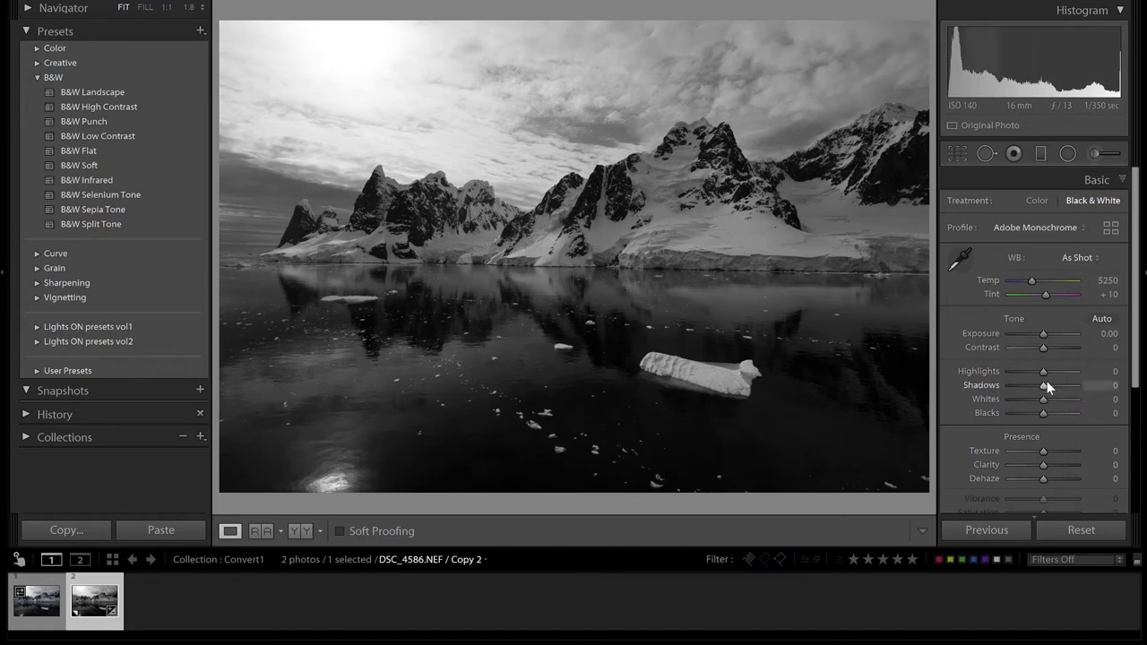
- Set Highlights to −37 and Contrast to +32 on the black-and-white copy
{"action": "left_click_drag", "start_coordinate": [1042, 373], "coordinate": [1007, 372]}
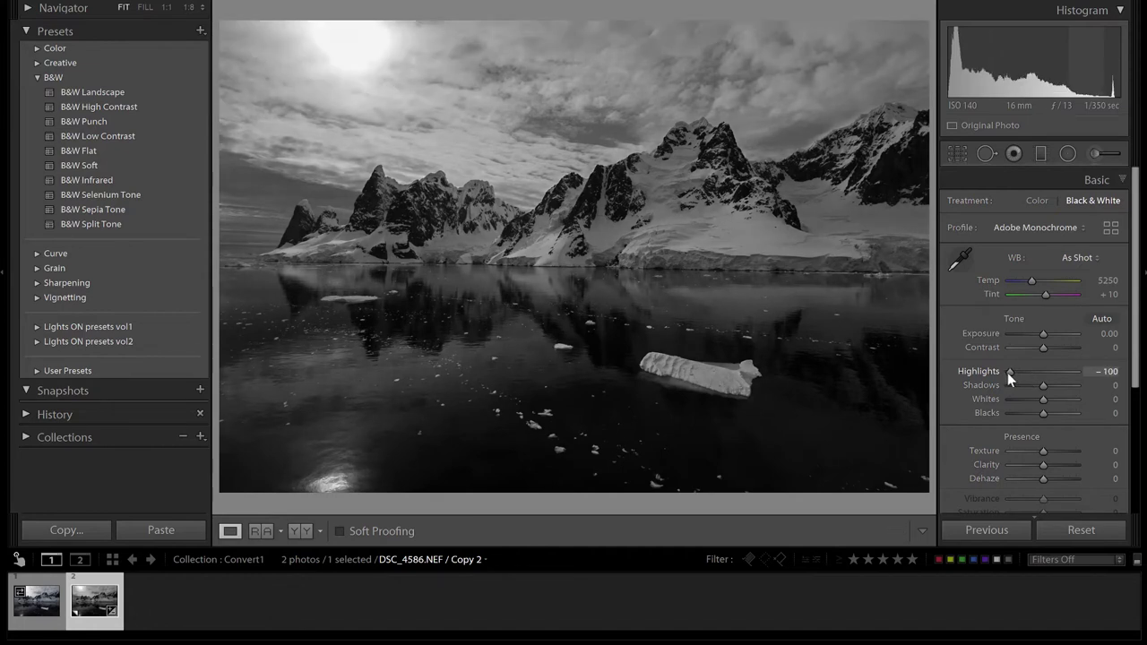
{"action": "left_click_drag", "start_coordinate": [1007, 372], "coordinate": [1029, 373]}
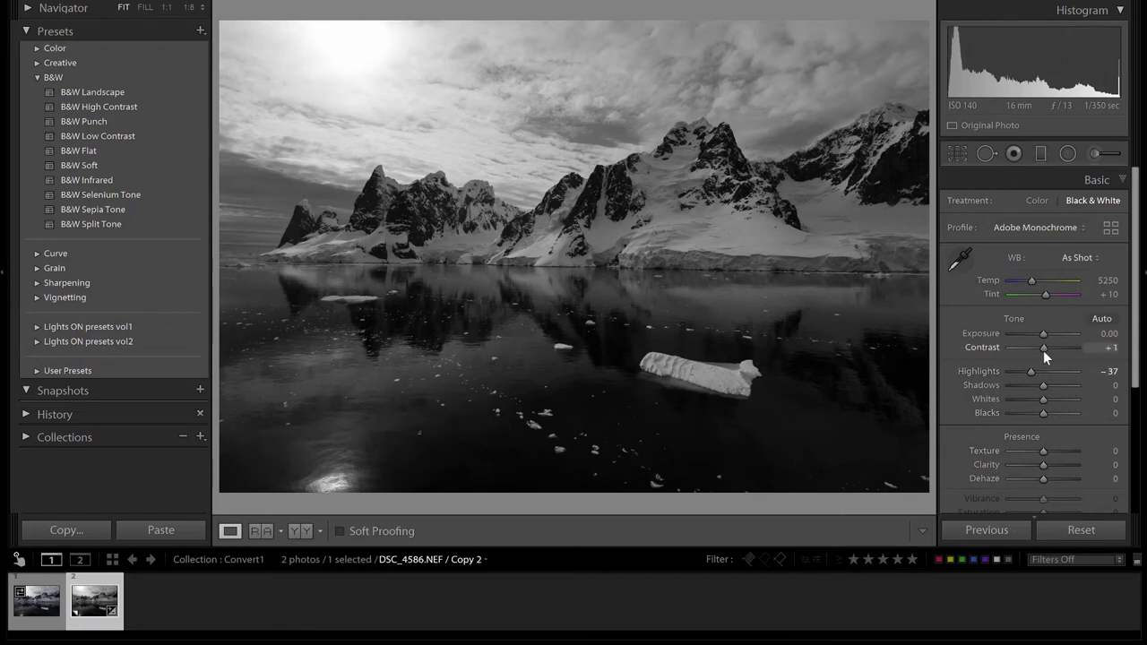
{"action": "left_click_drag", "start_coordinate": [1045, 351], "coordinate": [1054, 351]}
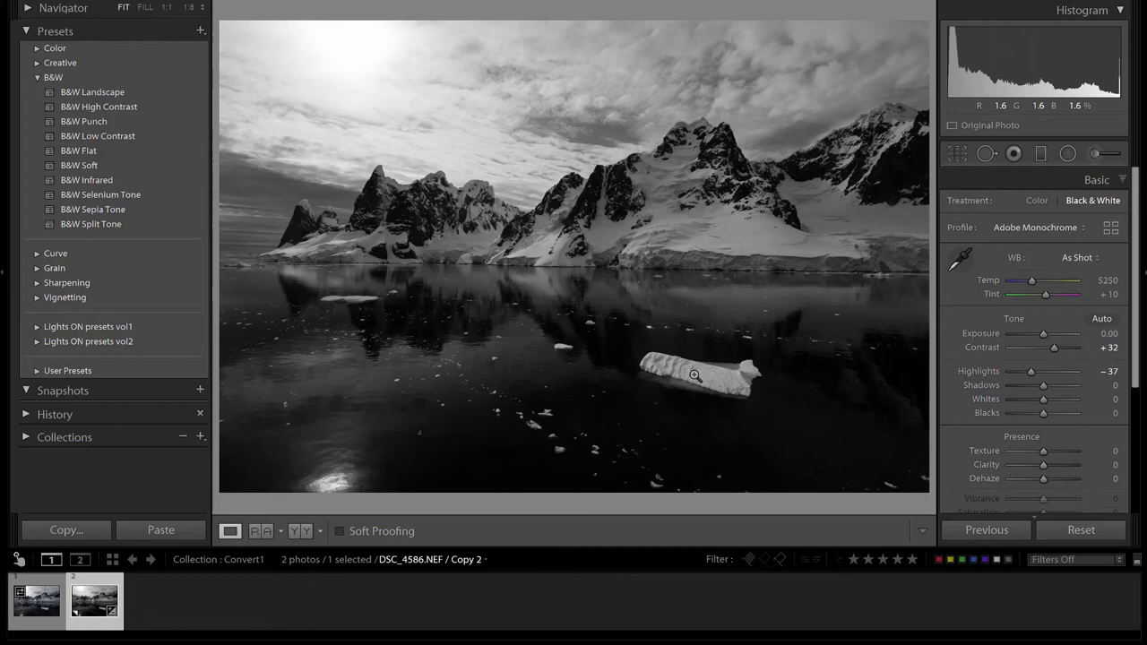
- Re-crop the copy slightly tighter, shifting the image a little right within the frame
{"action": "left_click", "coordinate": [957, 154]}
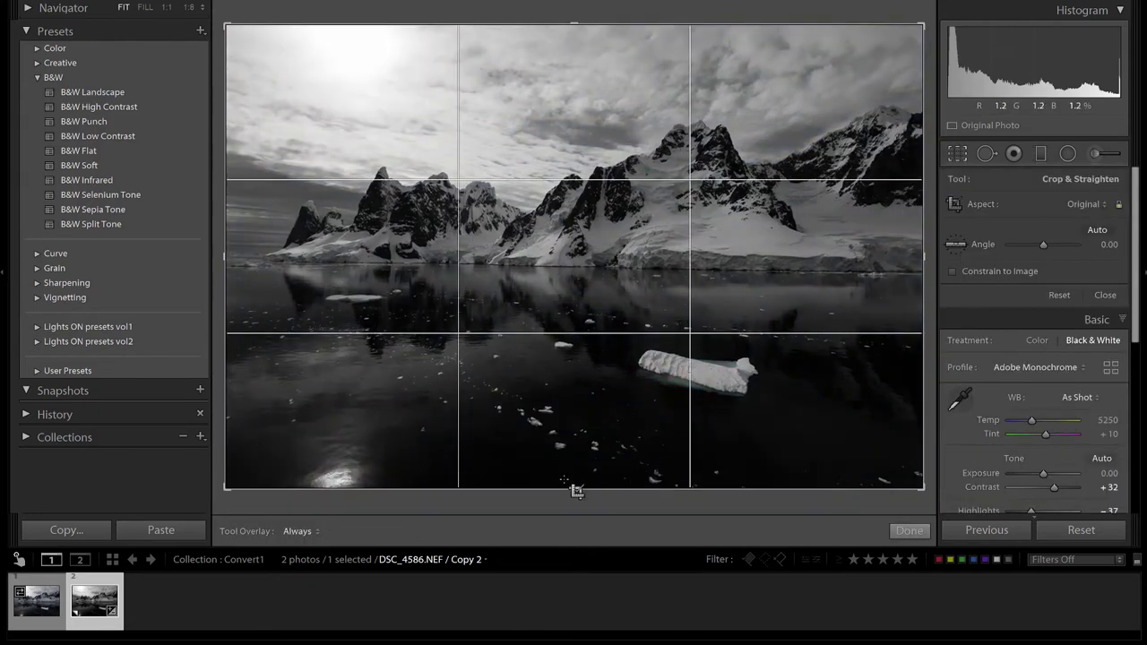
{"action": "left_click_drag", "start_coordinate": [571, 486], "coordinate": [574, 476]}
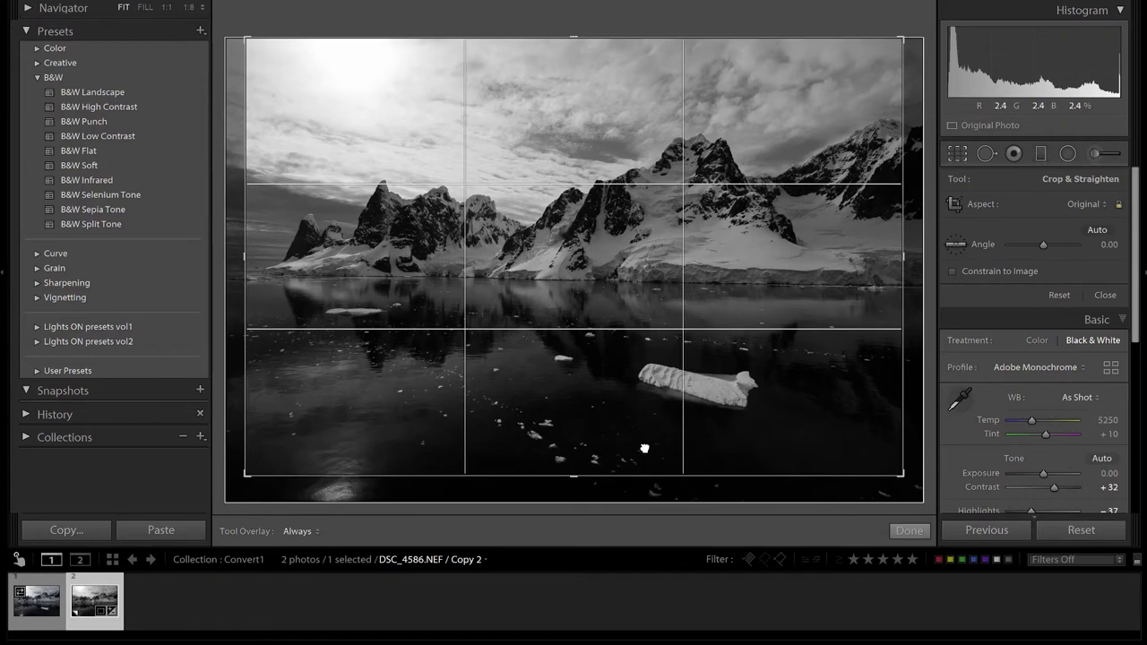
{"action": "left_click_drag", "start_coordinate": [642, 448], "coordinate": [651, 448]}
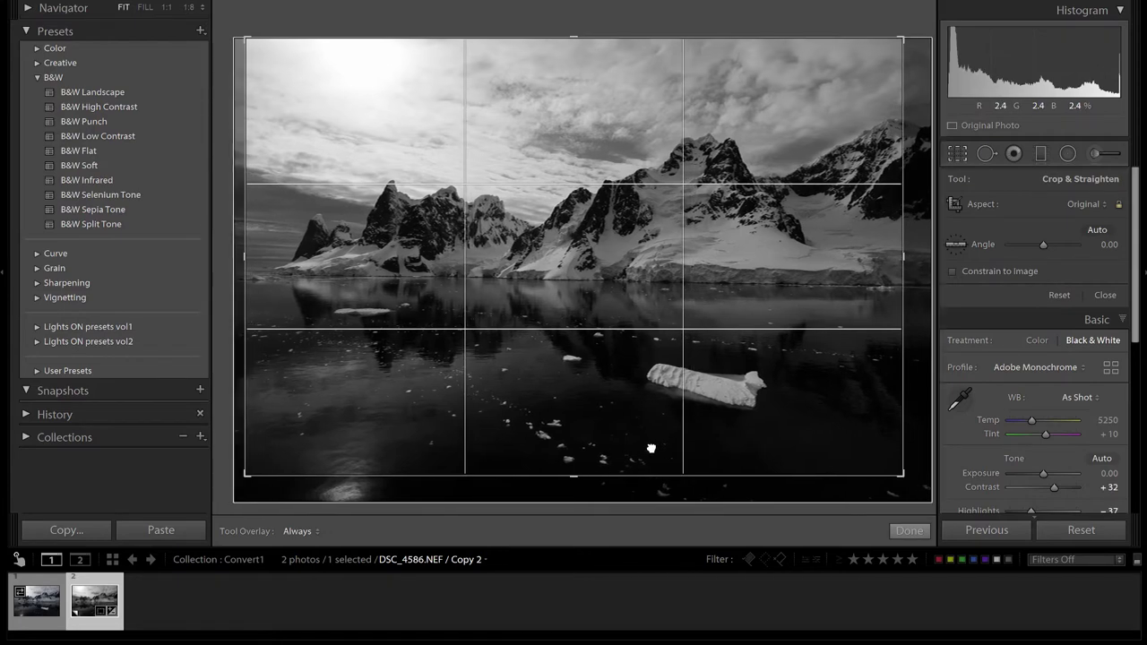
{"action": "left_click", "coordinate": [956, 156]}
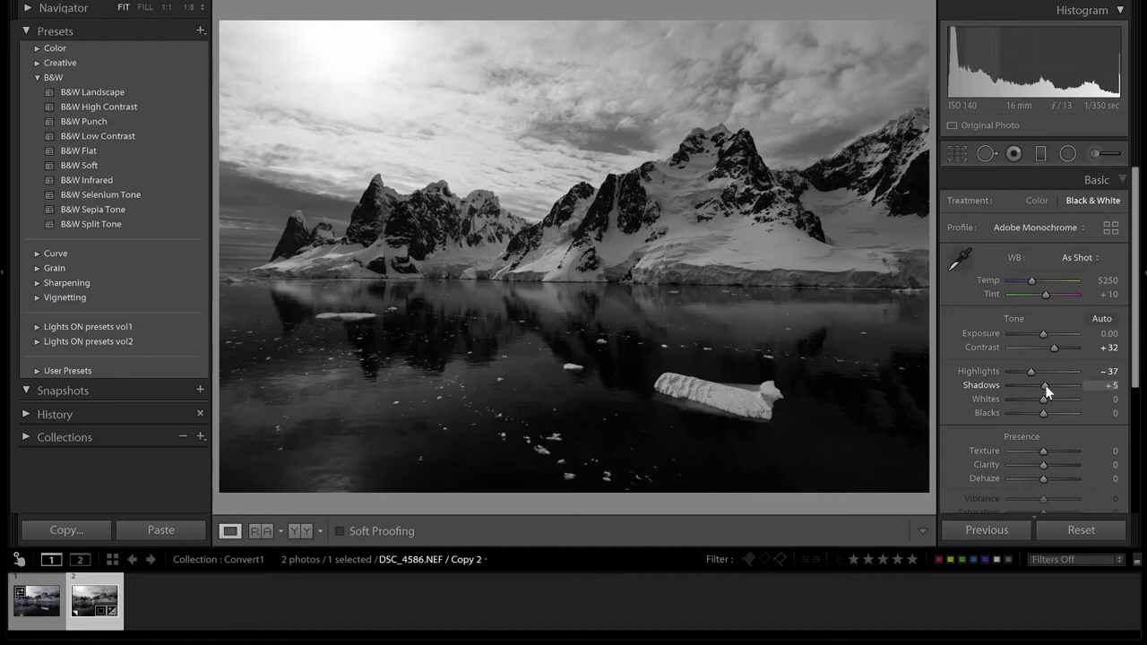
- Raise Shadows on the black-and-white copy to +13
{"action": "left_click_drag", "start_coordinate": [1045, 391], "coordinate": [1047, 392]}
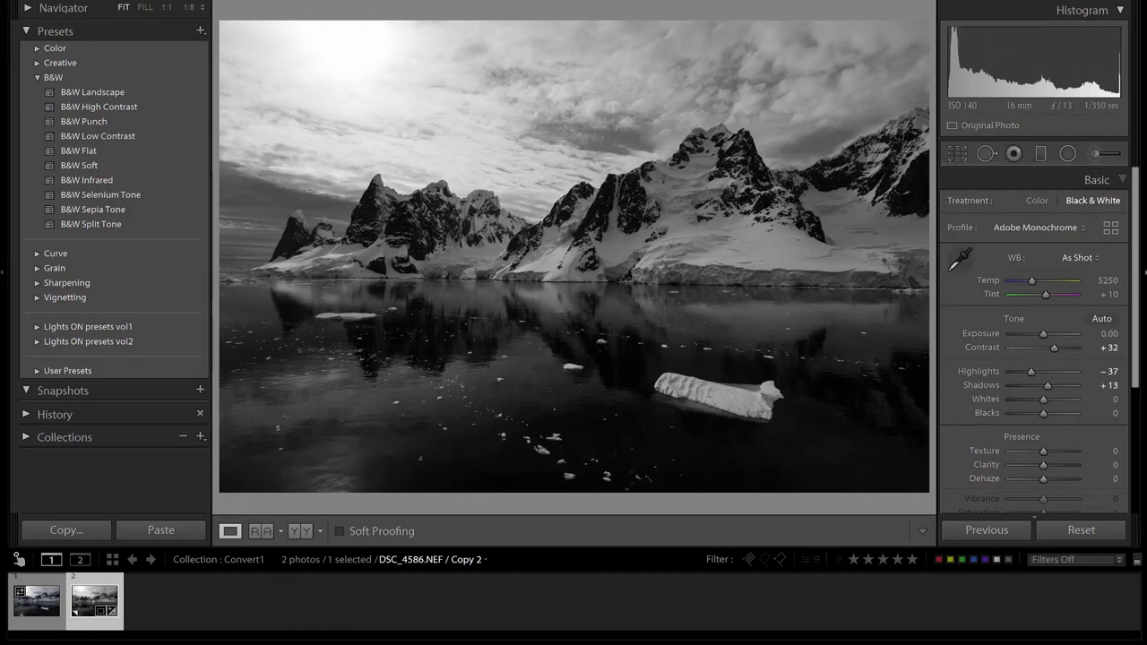
- Select the Adjustment Brush at size 18 with edit pins hidden
{"action": "left_click", "coordinate": [1098, 155]}
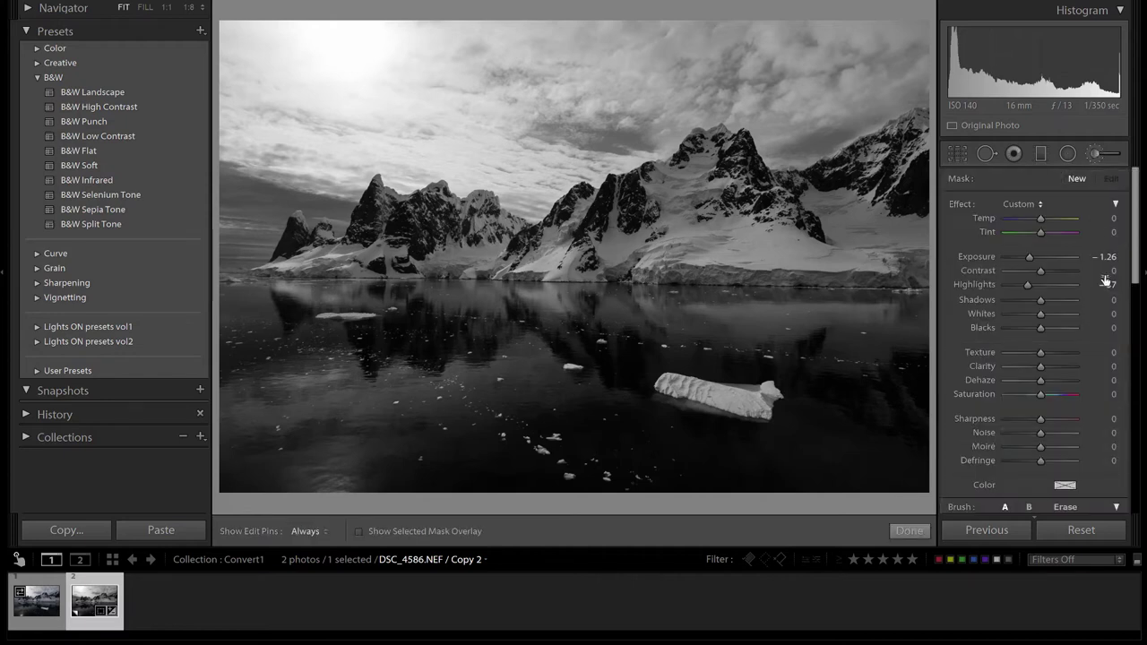
{"action": "scroll", "coordinate": [1079, 341], "scroll_direction": "down", "scroll_amount": 3}
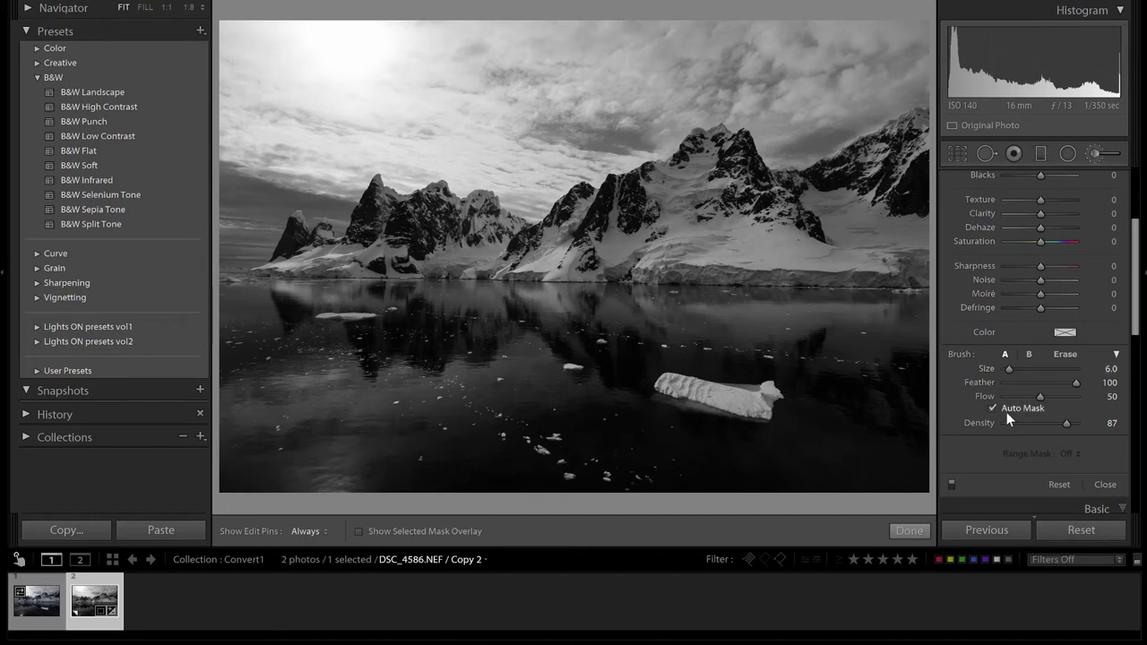
{"action": "scroll", "coordinate": [804, 97], "scroll_direction": "up", "scroll_amount": 6}
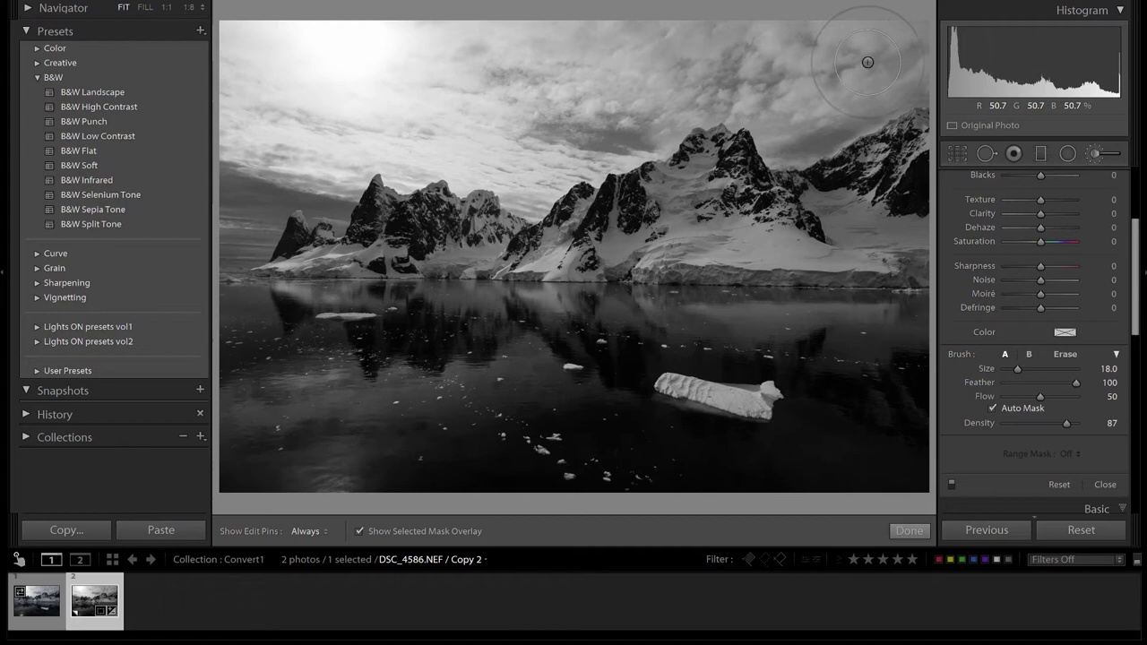
{"action": "key", "text": "h"}
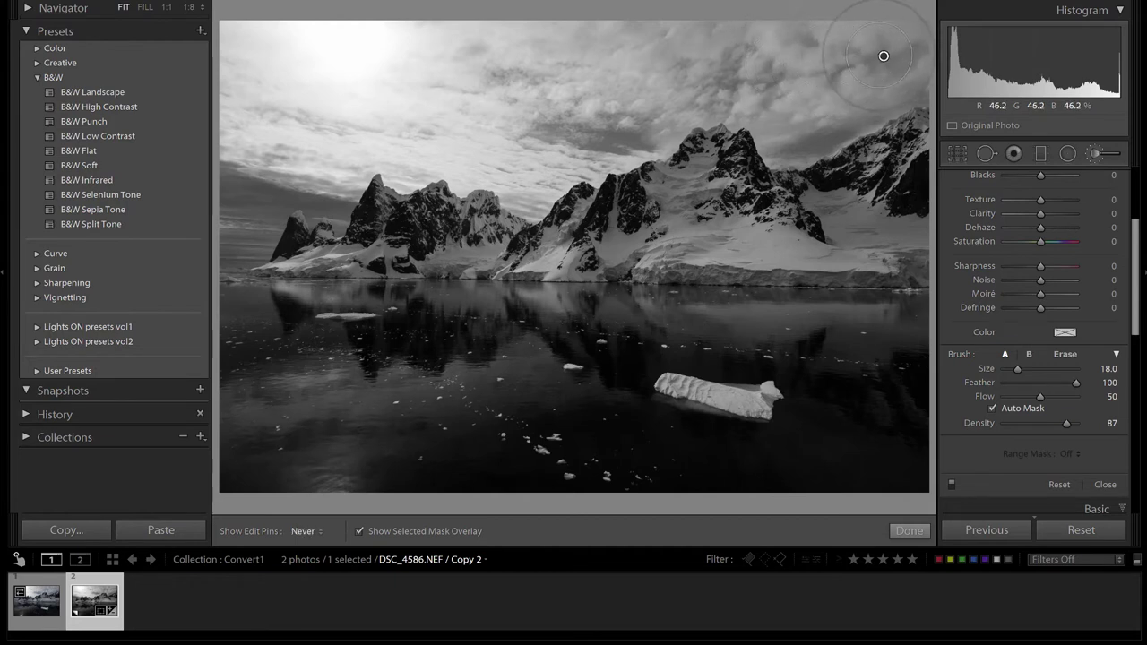
- Paint the mask across the sky above the mountains, then show edit pins again
{"action": "left_click_drag", "start_coordinate": [883, 56], "coordinate": [880, 51]}
{"action": "left_click_drag", "start_coordinate": [806, 50], "coordinate": [743, 54]}
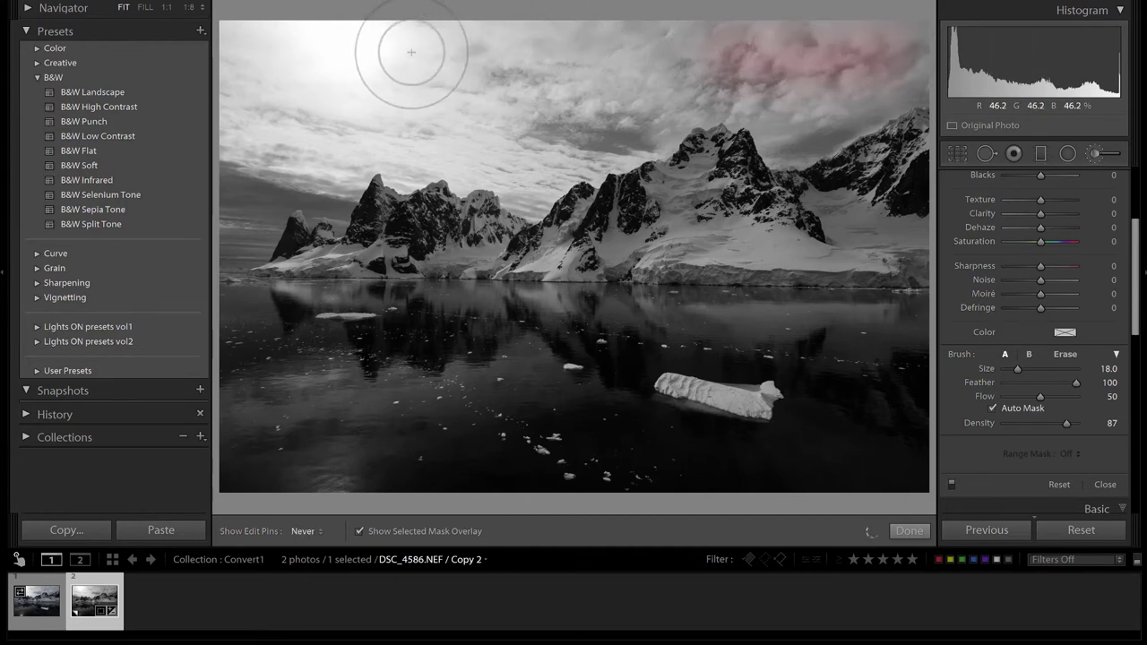
{"action": "mouse_move", "coordinate": [411, 52]}
{"action": "left_mouse_down"}
{"action": "mouse_move", "coordinate": [539, 54]}
{"action": "mouse_move", "coordinate": [538, 80]}
{"action": "left_mouse_up"}
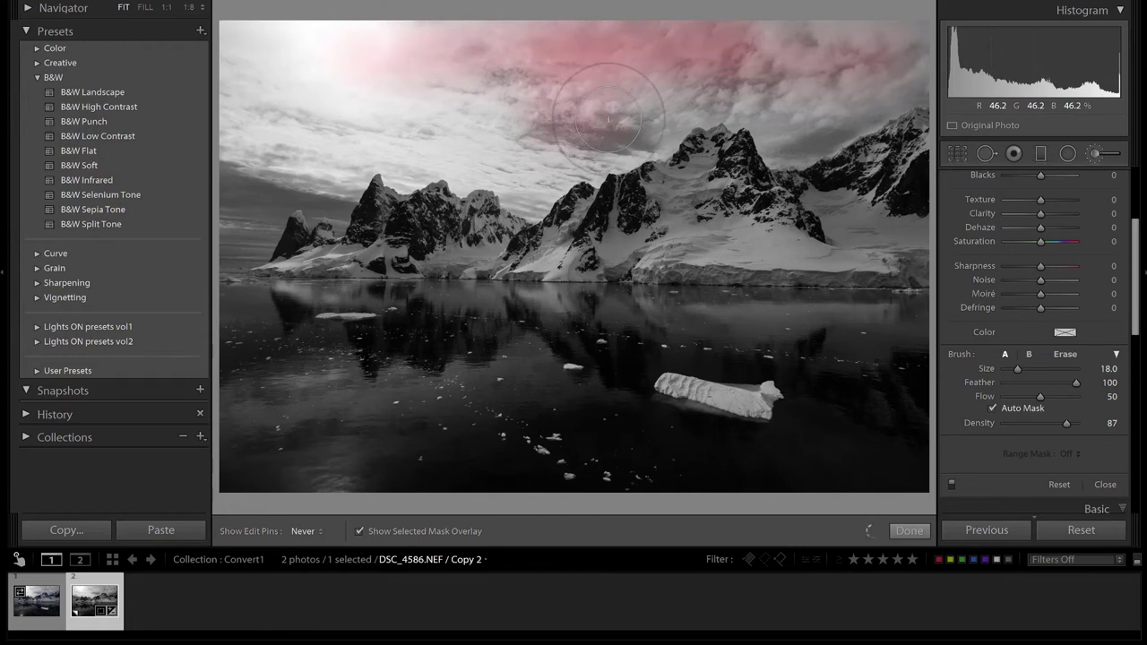
{"action": "mouse_move", "coordinate": [607, 117]}
{"action": "left_mouse_down"}
{"action": "mouse_move", "coordinate": [667, 98]}
{"action": "mouse_move", "coordinate": [654, 94]}
{"action": "left_mouse_up"}
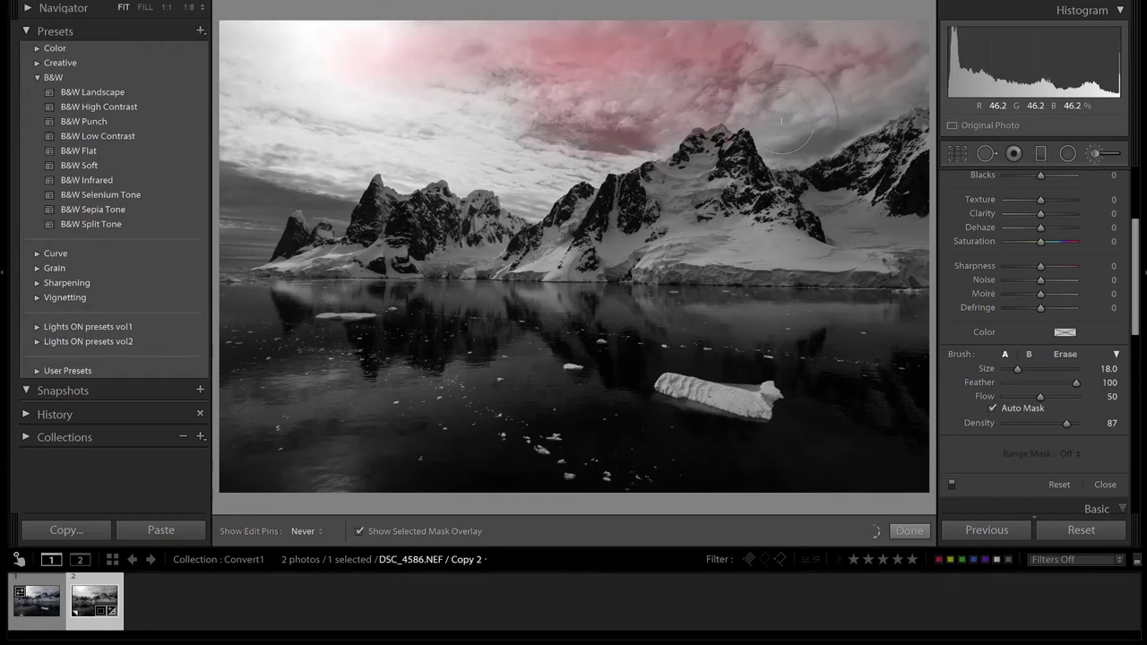
{"action": "mouse_move", "coordinate": [780, 119]}
{"action": "left_mouse_down"}
{"action": "mouse_move", "coordinate": [887, 96]}
{"action": "mouse_move", "coordinate": [898, 31]}
{"action": "mouse_move", "coordinate": [794, 40]}
{"action": "mouse_move", "coordinate": [838, 58]}
{"action": "mouse_move", "coordinate": [804, 123]}
{"action": "mouse_move", "coordinate": [800, 87]}
{"action": "mouse_move", "coordinate": [665, 65]}
{"action": "mouse_move", "coordinate": [592, 92]}
{"action": "mouse_move", "coordinate": [541, 145]}
{"action": "mouse_move", "coordinate": [259, 83]}
{"action": "mouse_move", "coordinate": [444, 63]}
{"action": "mouse_move", "coordinate": [297, 63]}
{"action": "mouse_move", "coordinate": [235, 99]}
{"action": "mouse_move", "coordinate": [288, 139]}
{"action": "mouse_move", "coordinate": [329, 147]}
{"action": "mouse_move", "coordinate": [402, 137]}
{"action": "mouse_move", "coordinate": [545, 152]}
{"action": "mouse_move", "coordinate": [586, 141]}
{"action": "mouse_move", "coordinate": [509, 97]}
{"action": "mouse_move", "coordinate": [287, 56]}
{"action": "mouse_move", "coordinate": [835, 55]}
{"action": "mouse_move", "coordinate": [841, 89]}
{"action": "mouse_move", "coordinate": [783, 133]}
{"action": "mouse_move", "coordinate": [811, 131]}
{"action": "mouse_move", "coordinate": [878, 82]}
{"action": "left_mouse_up"}
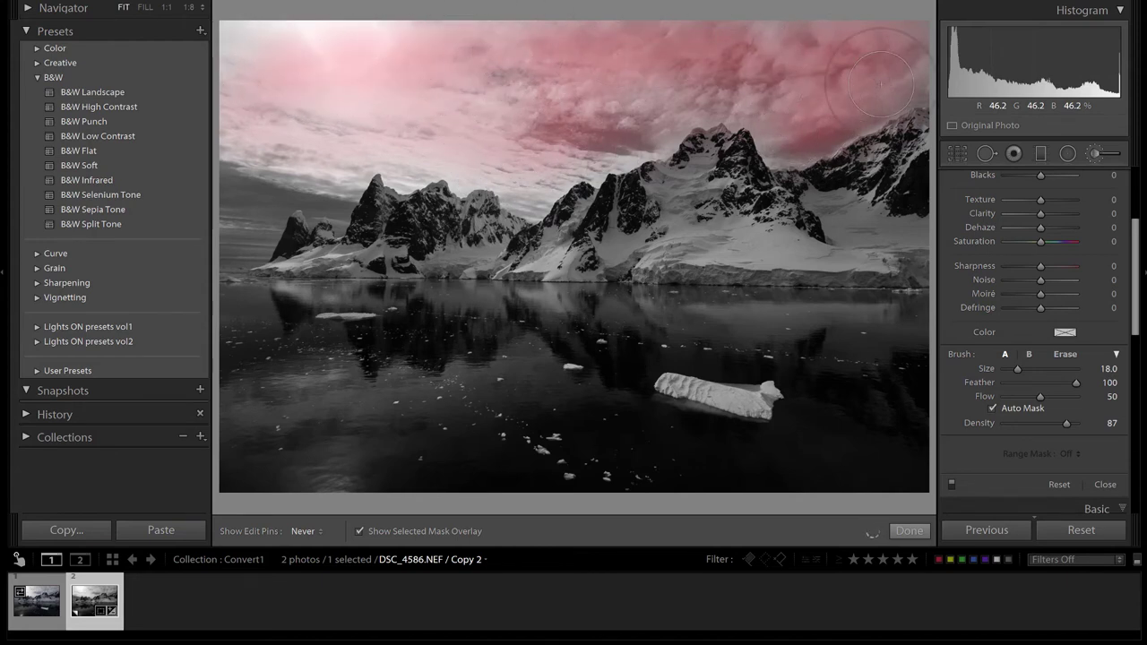
{"action": "key", "text": "h"}
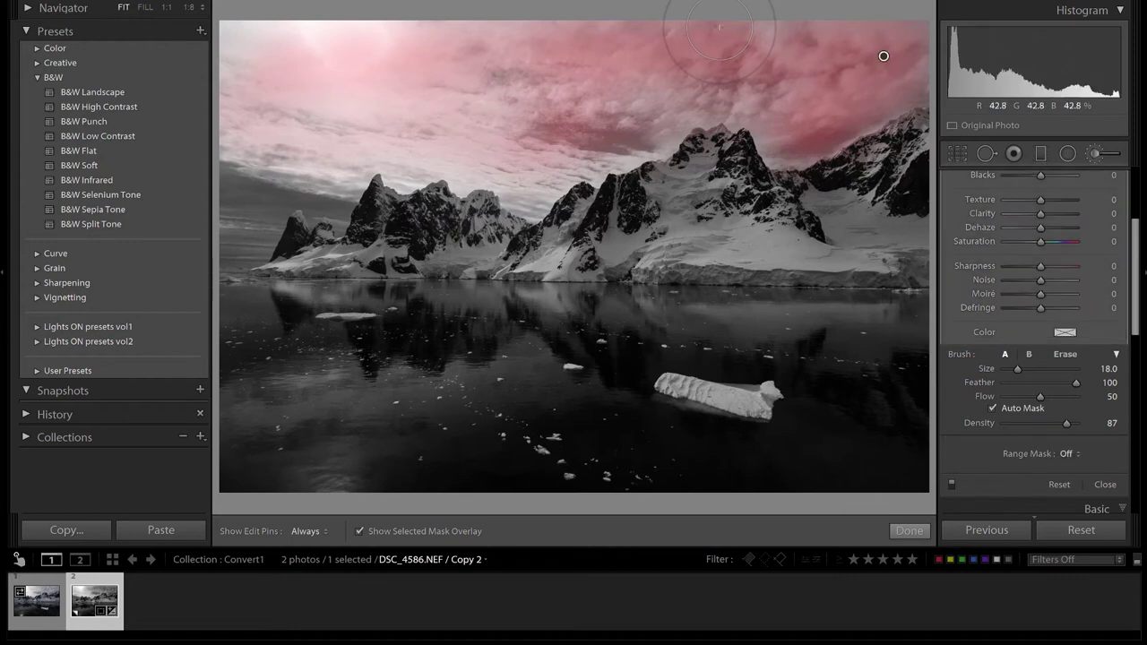
- Hide the mask overlay, reset the sky brush, and set Clarity 20, Contrast 19, Highlights −23
{"action": "key", "text": "o"}
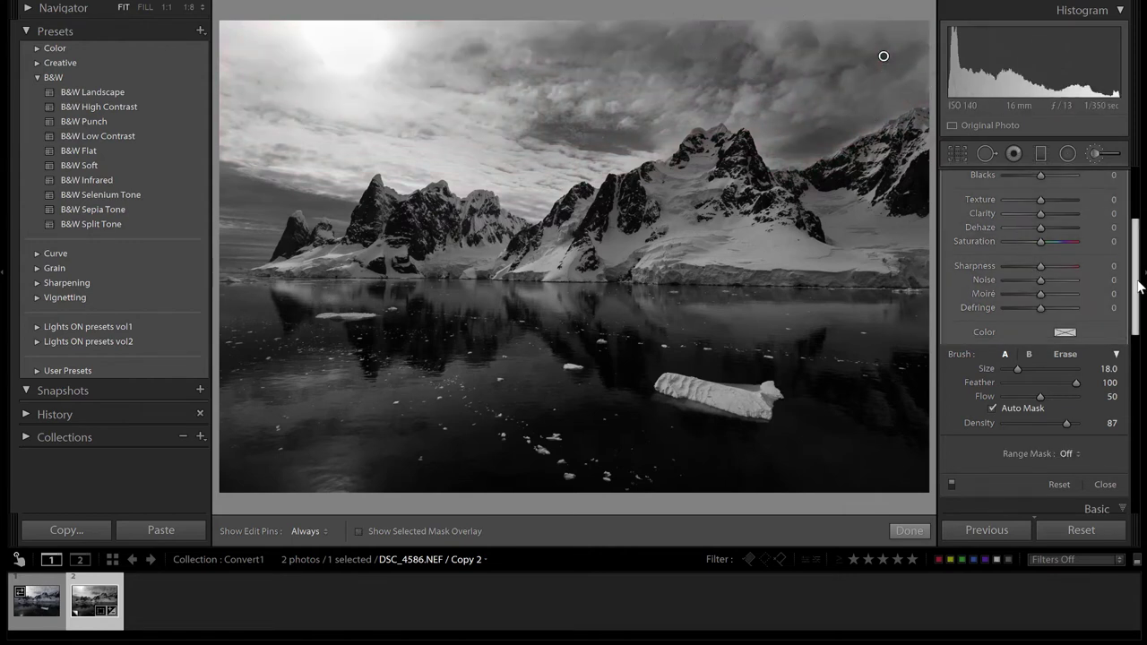
{"action": "scroll", "coordinate": [1136, 278], "scroll_direction": "up", "scroll_amount": 5}
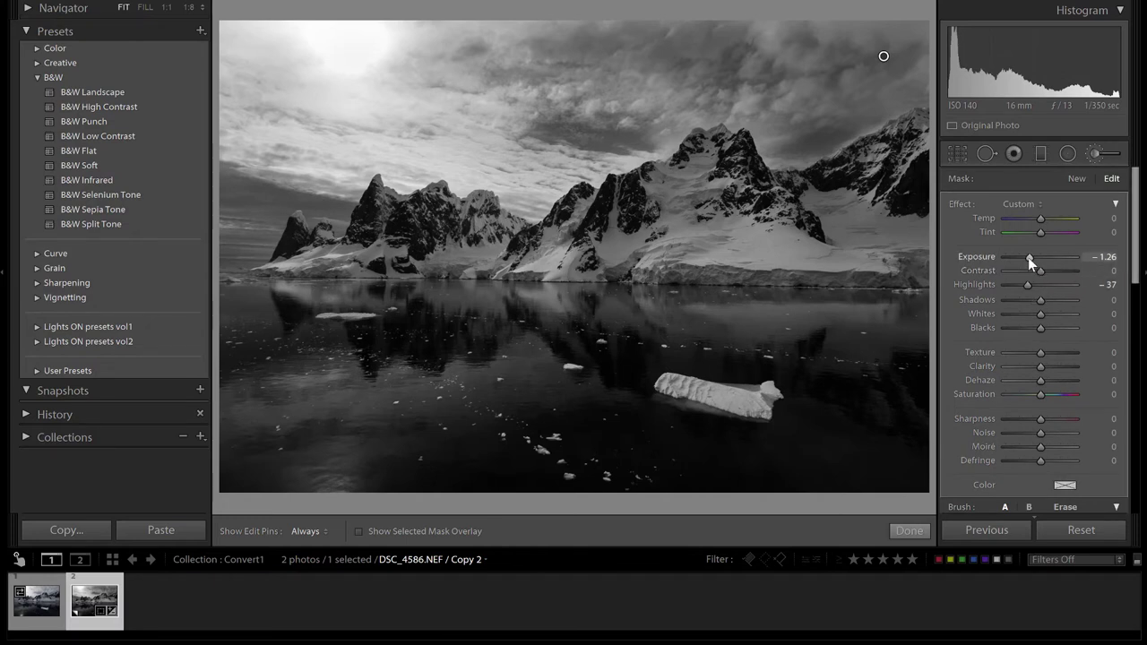
{"action": "double_click", "coordinate": [957, 204]}
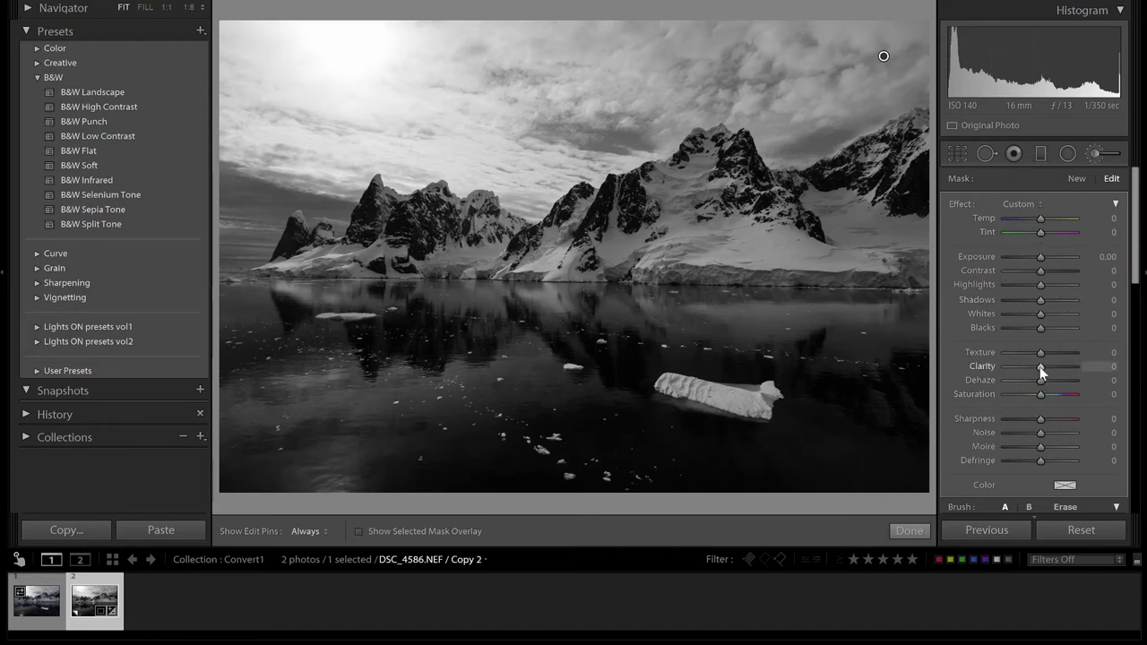
{"action": "mouse_move", "coordinate": [1041, 366]}
{"action": "left_mouse_down"}
{"action": "mouse_move", "coordinate": [1056, 367]}
{"action": "mouse_move", "coordinate": [1028, 372]}
{"action": "mouse_move", "coordinate": [1018, 360]}
{"action": "mouse_move", "coordinate": [1042, 355]}
{"action": "mouse_move", "coordinate": [1044, 368]}
{"action": "left_mouse_up"}
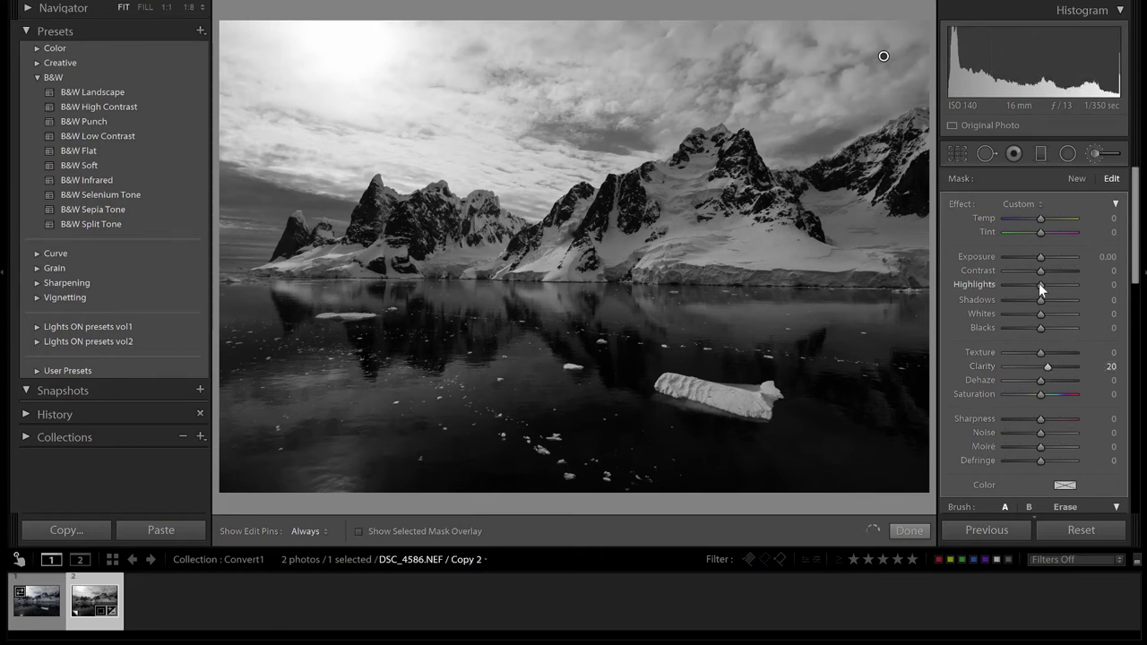
{"action": "mouse_move", "coordinate": [1038, 283]}
{"action": "left_mouse_down"}
{"action": "mouse_move", "coordinate": [1023, 283]}
{"action": "mouse_move", "coordinate": [1056, 271]}
{"action": "mouse_move", "coordinate": [1046, 270]}
{"action": "left_mouse_up"}
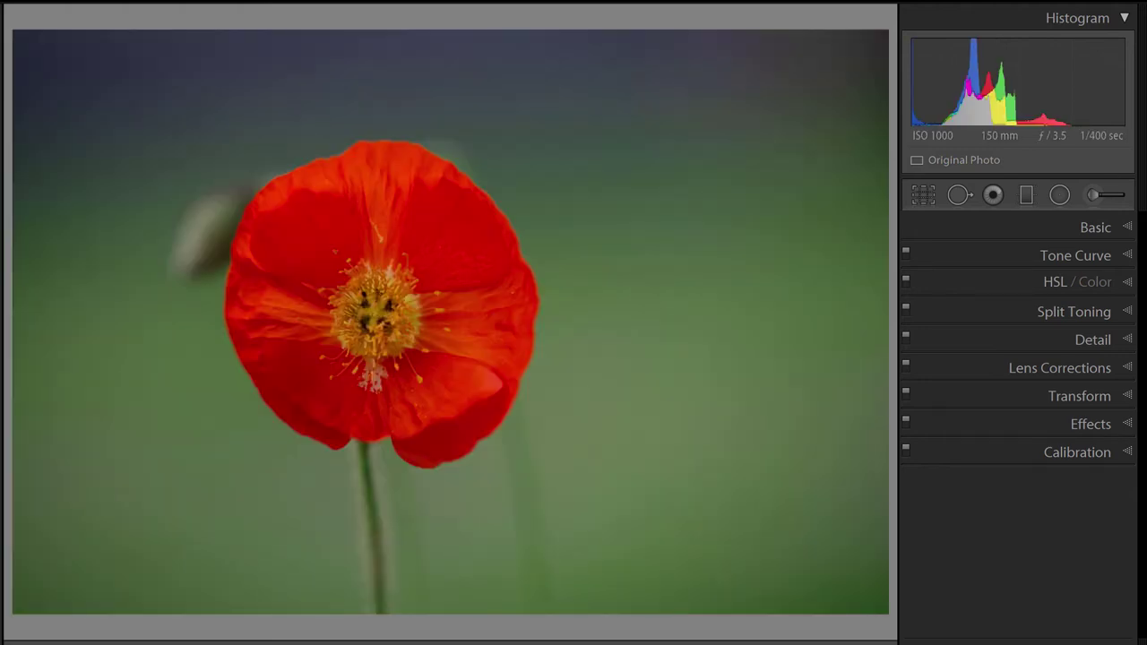
- Switch the poppy photo's Basic panel treatment to Black & White
{"action": "left_click", "coordinate": [1126, 230]}
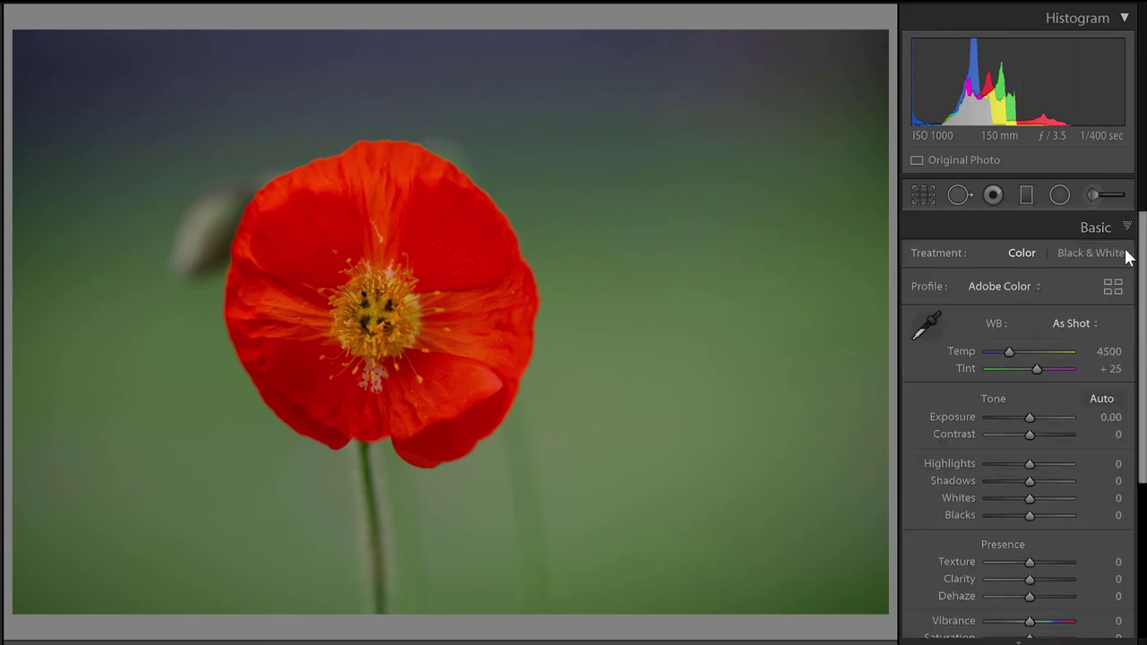
{"action": "left_click", "coordinate": [1095, 253]}
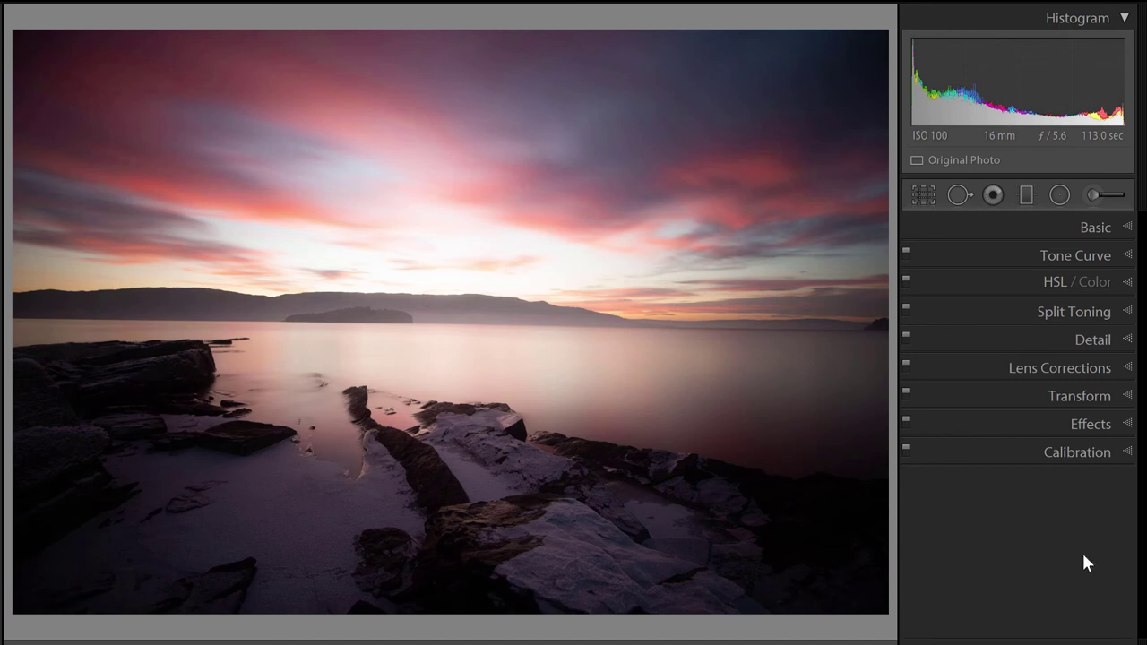
- Switch the seascape's Basic panel treatment to Black & White
{"action": "left_click", "coordinate": [1127, 230]}
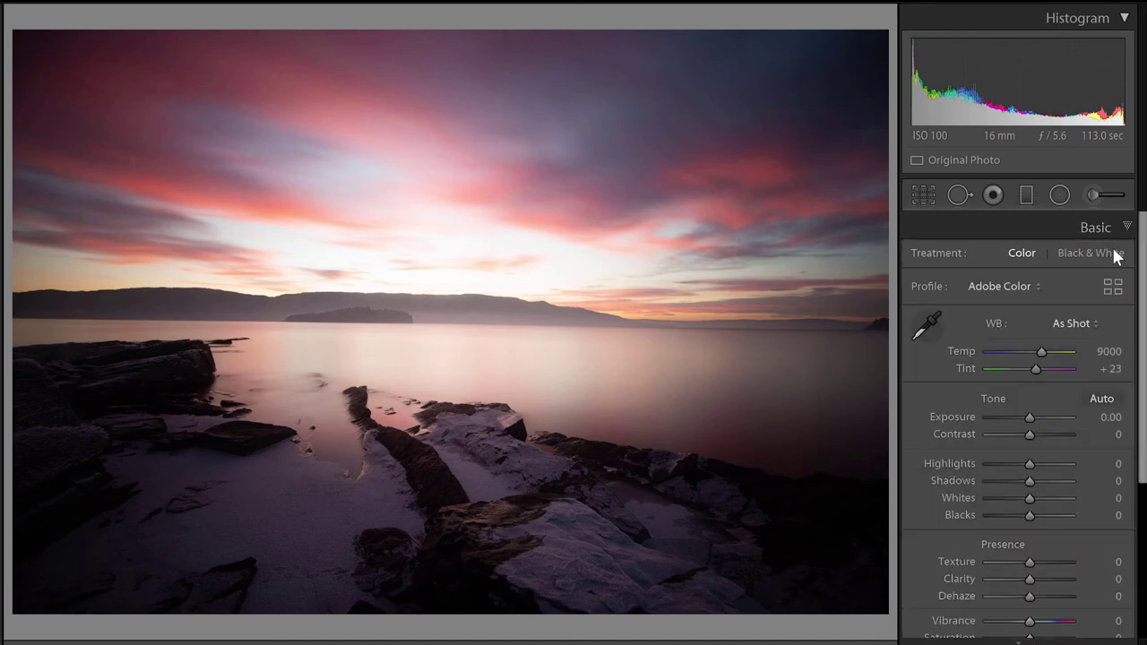
{"action": "left_click", "coordinate": [1098, 256]}
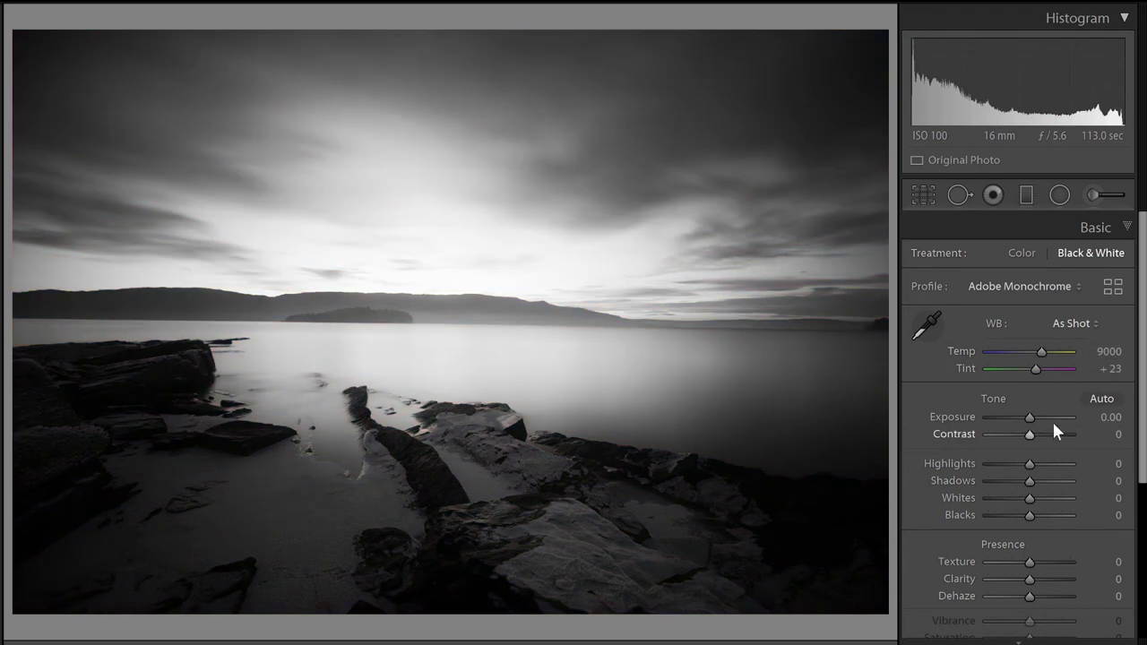
- Set Exposure −0.40, Highlights −100, Blacks +44, Whites +43, Shadows +45, Contrast +23, Clarity +38
{"action": "left_click_drag", "start_coordinate": [1051, 418], "coordinate": [1022, 415]}
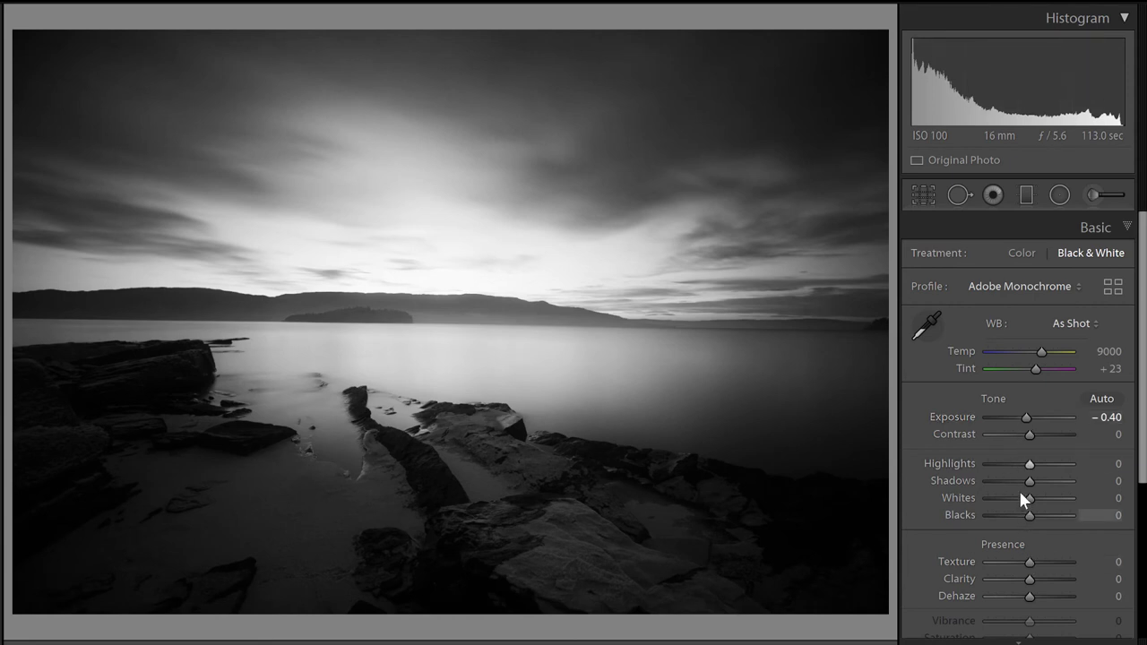
{"action": "left_click_drag", "start_coordinate": [1027, 464], "coordinate": [979, 462]}
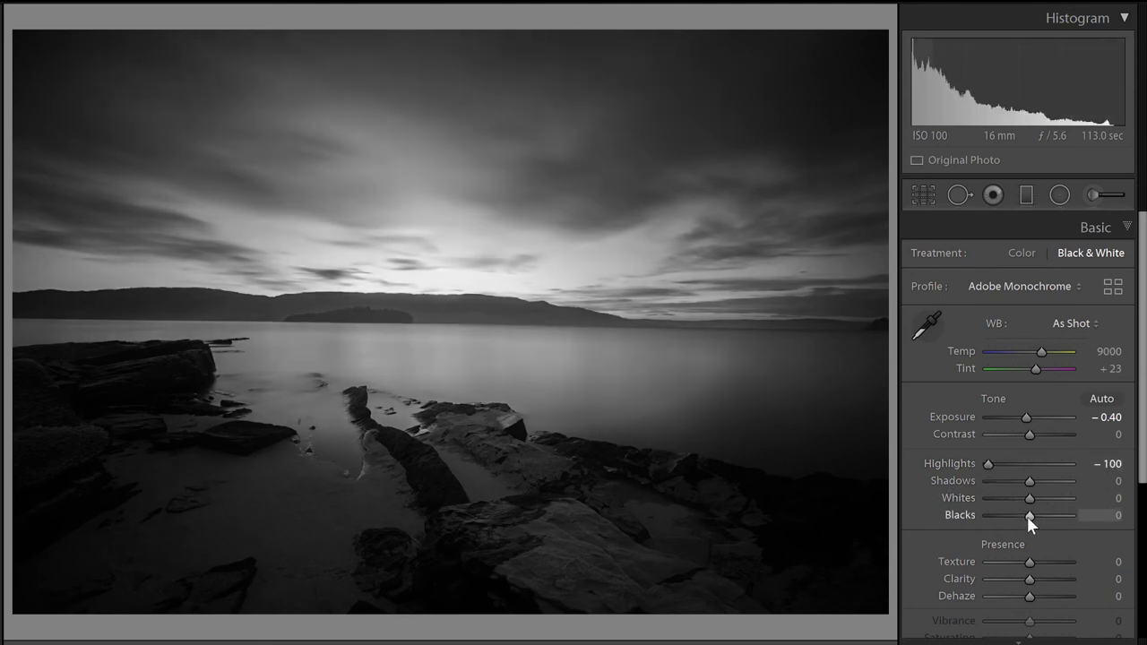
{"action": "left_click_drag", "start_coordinate": [1027, 516], "coordinate": [1048, 522]}
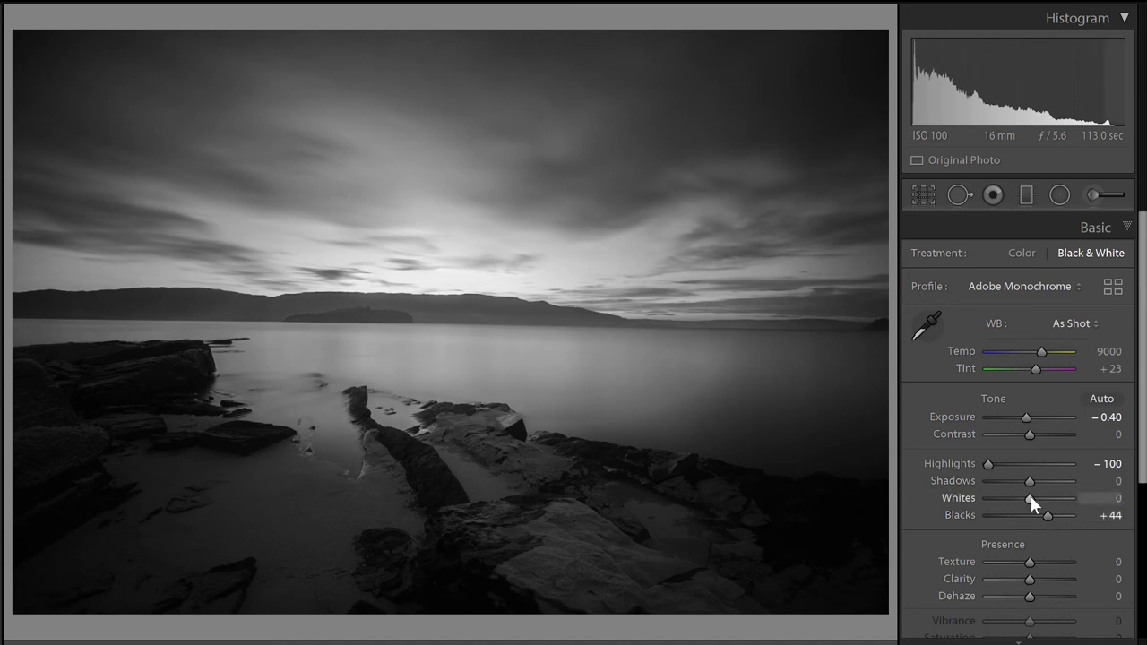
{"action": "left_click_drag", "start_coordinate": [1030, 497], "coordinate": [1049, 499]}
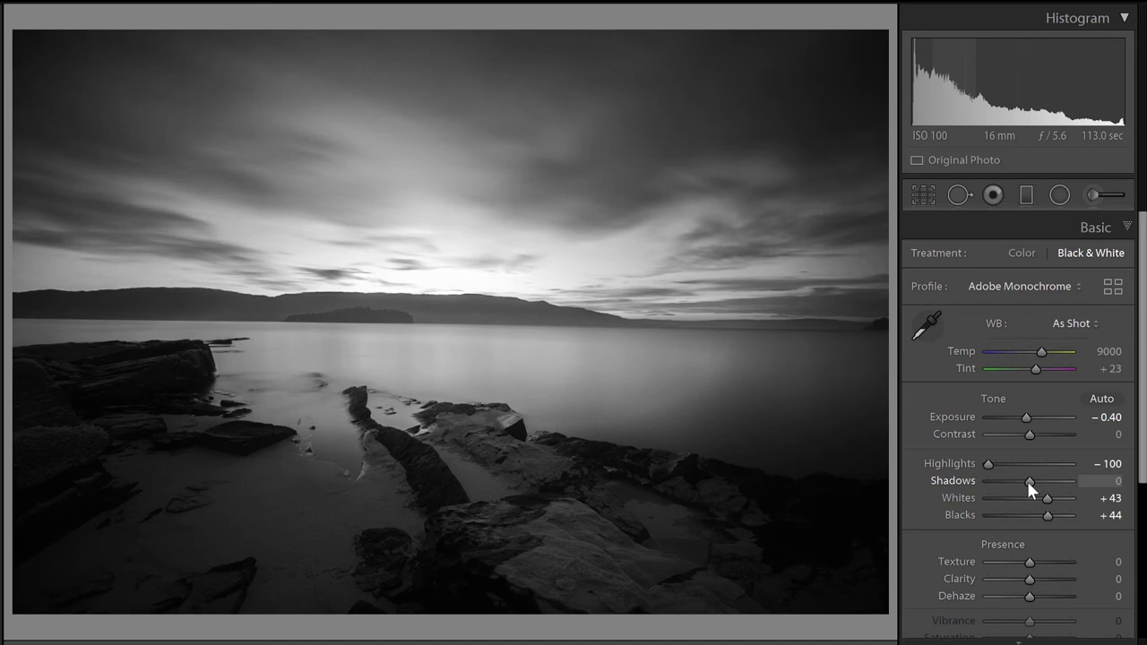
{"action": "left_click_drag", "start_coordinate": [1027, 481], "coordinate": [1048, 489]}
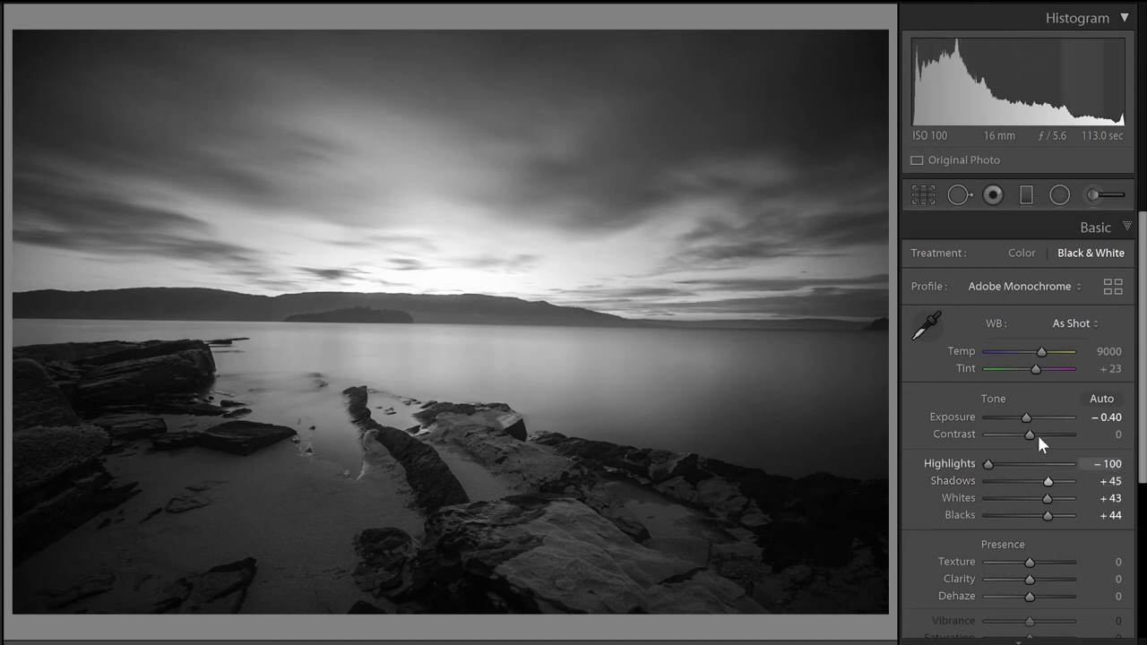
{"action": "left_click_drag", "start_coordinate": [1028, 436], "coordinate": [1039, 433]}
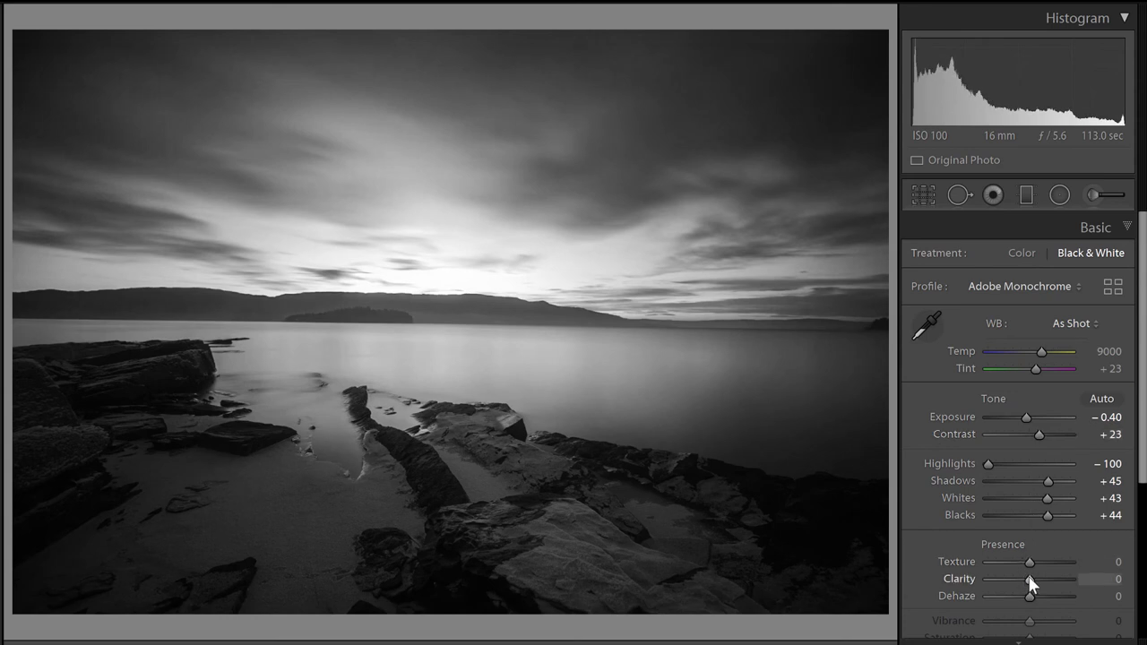
{"action": "left_click_drag", "start_coordinate": [1031, 578], "coordinate": [1043, 577]}
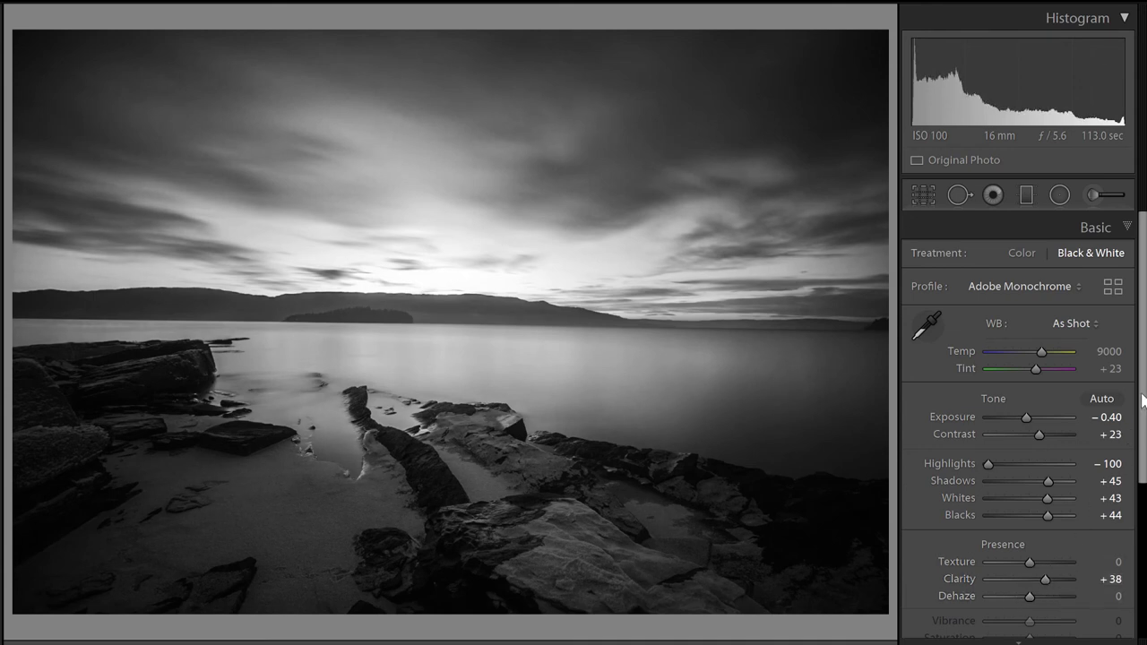
- In Split Toning, tint both highlights and shadows with the sepia tan preset (Hue 37, Saturation 22)
{"action": "left_click_drag", "start_coordinate": [1141, 303], "coordinate": [1129, 473]}
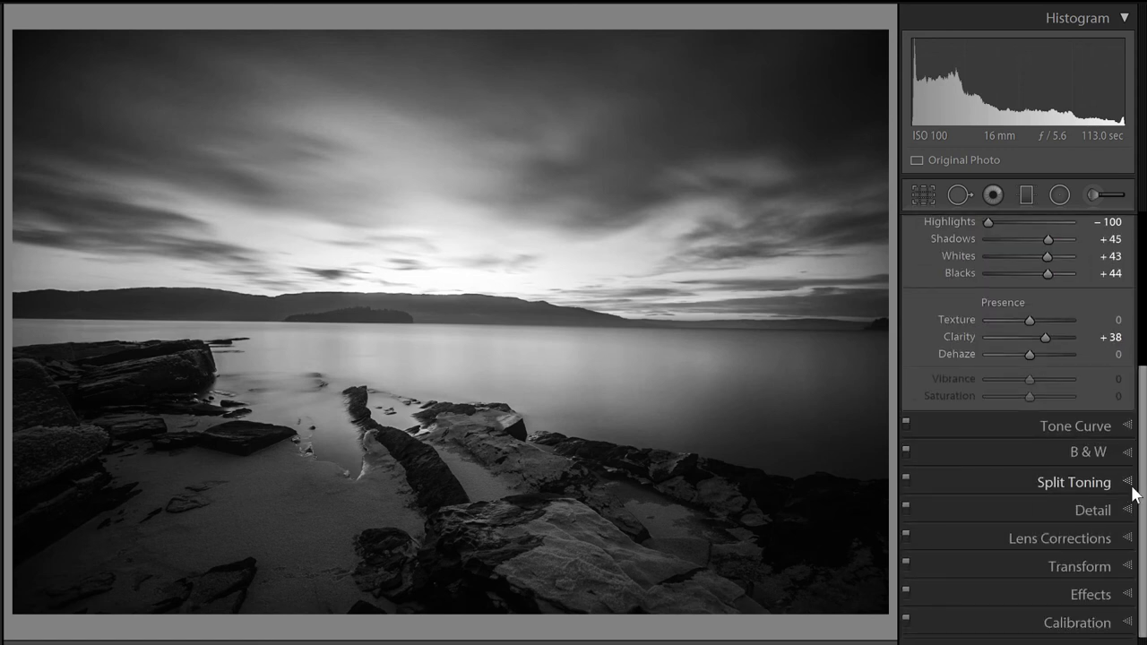
{"action": "left_click", "coordinate": [1132, 489]}
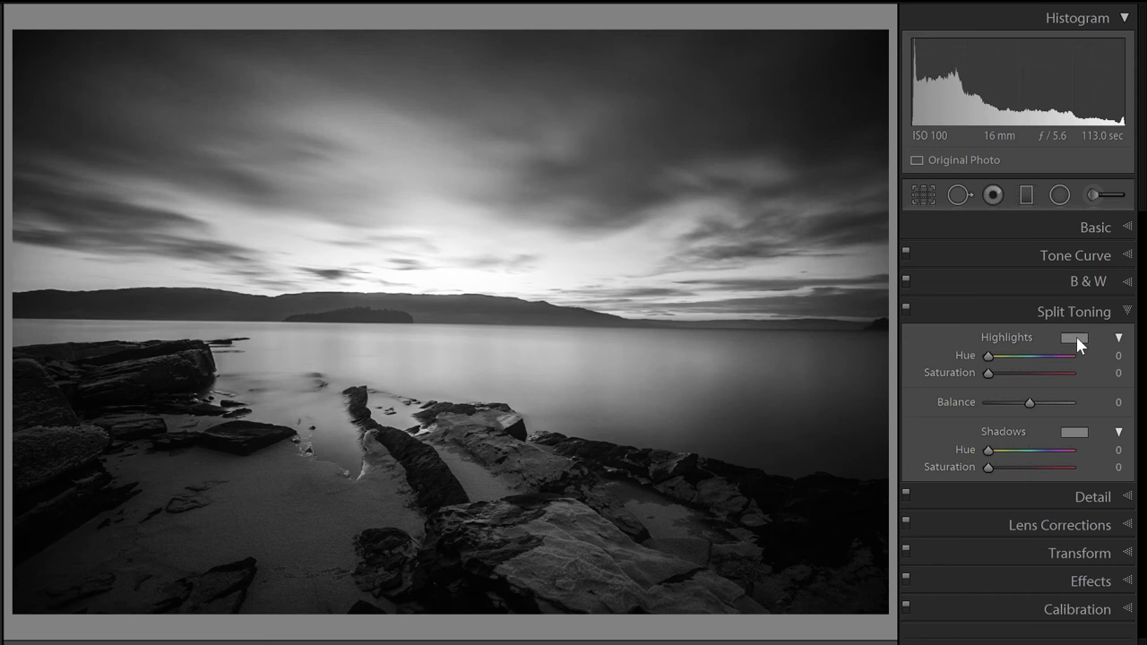
{"action": "left_click", "coordinate": [1077, 339]}
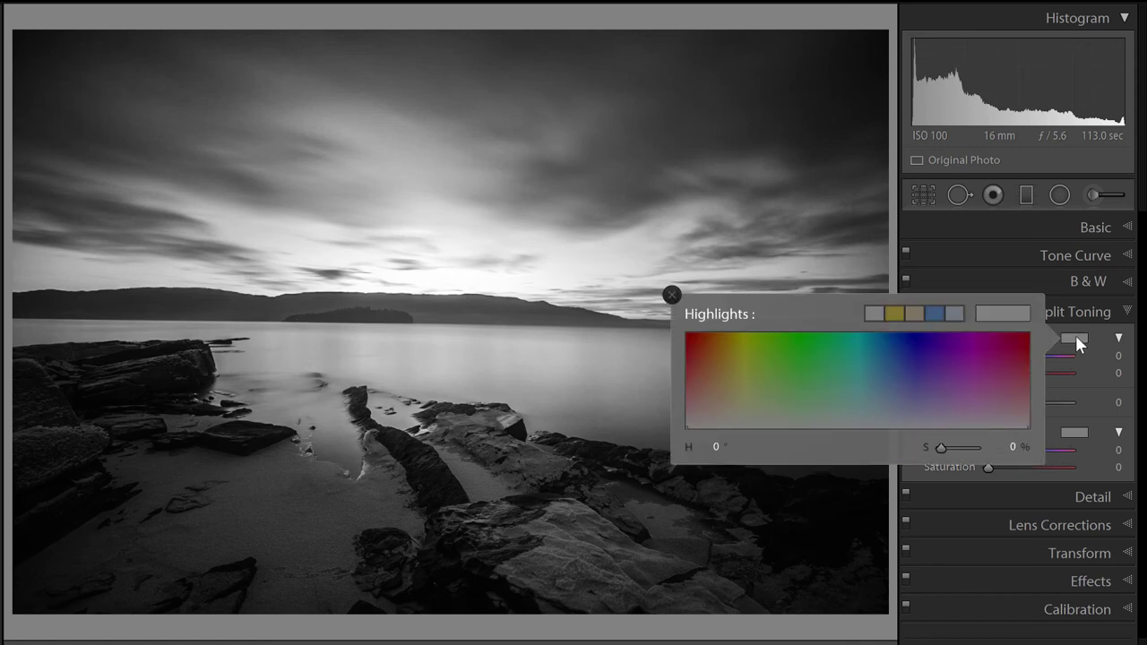
{"action": "left_click", "coordinate": [918, 316]}
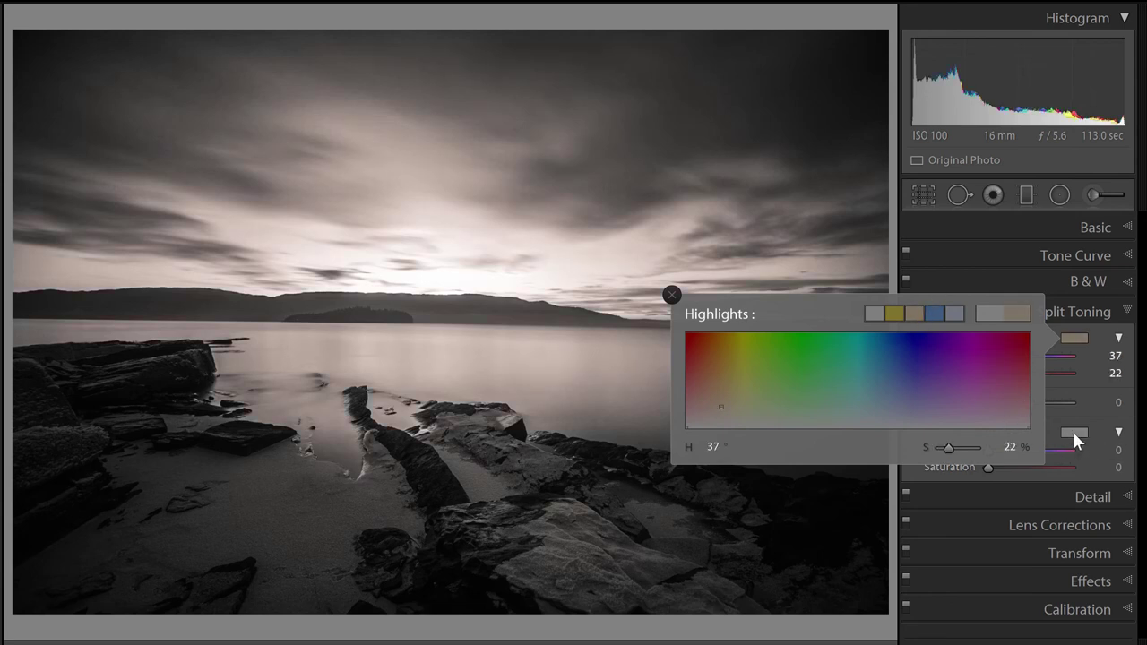
{"action": "left_click", "coordinate": [1075, 434]}
{"action": "left_click", "coordinate": [1072, 431]}
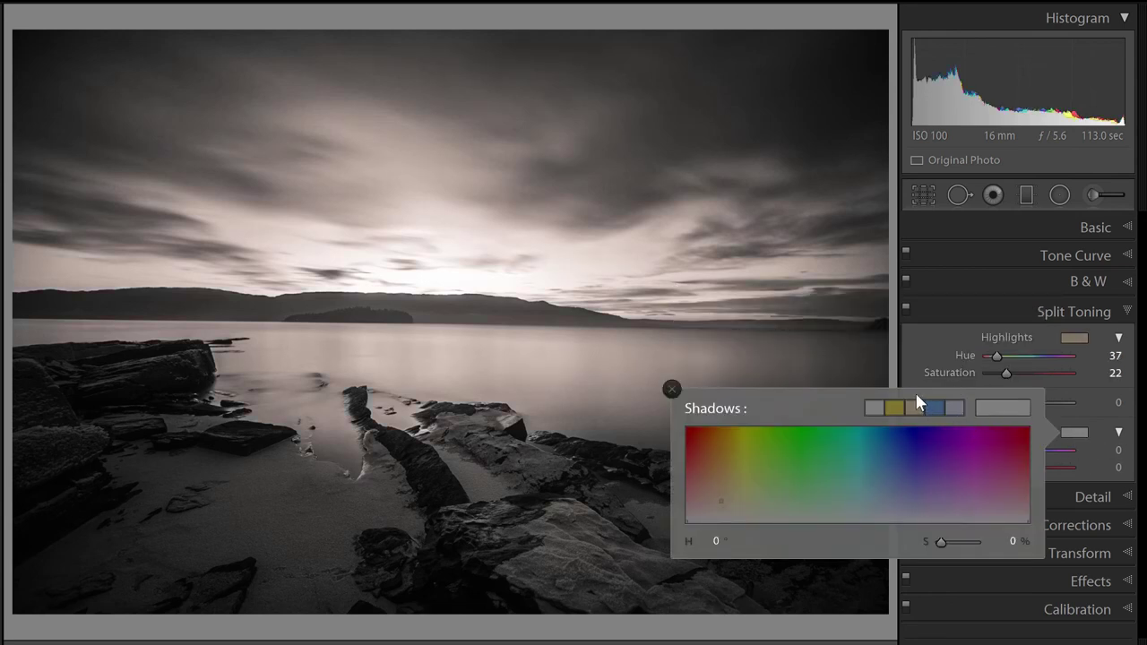
{"action": "left_click", "coordinate": [921, 414]}
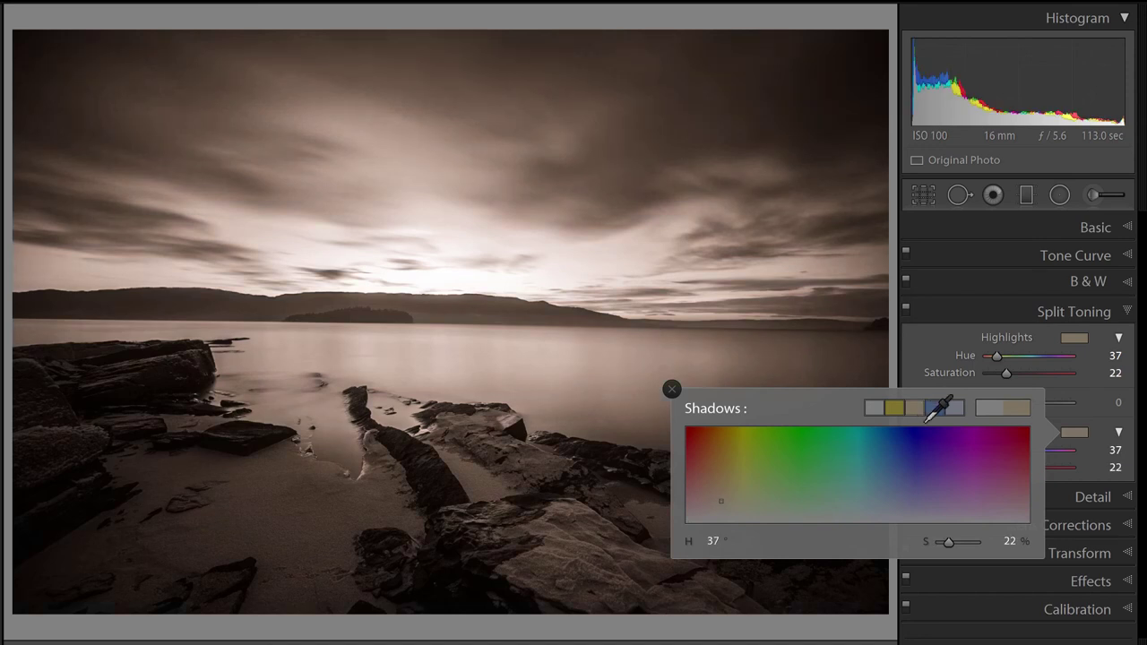
{"action": "left_click", "coordinate": [1081, 384]}
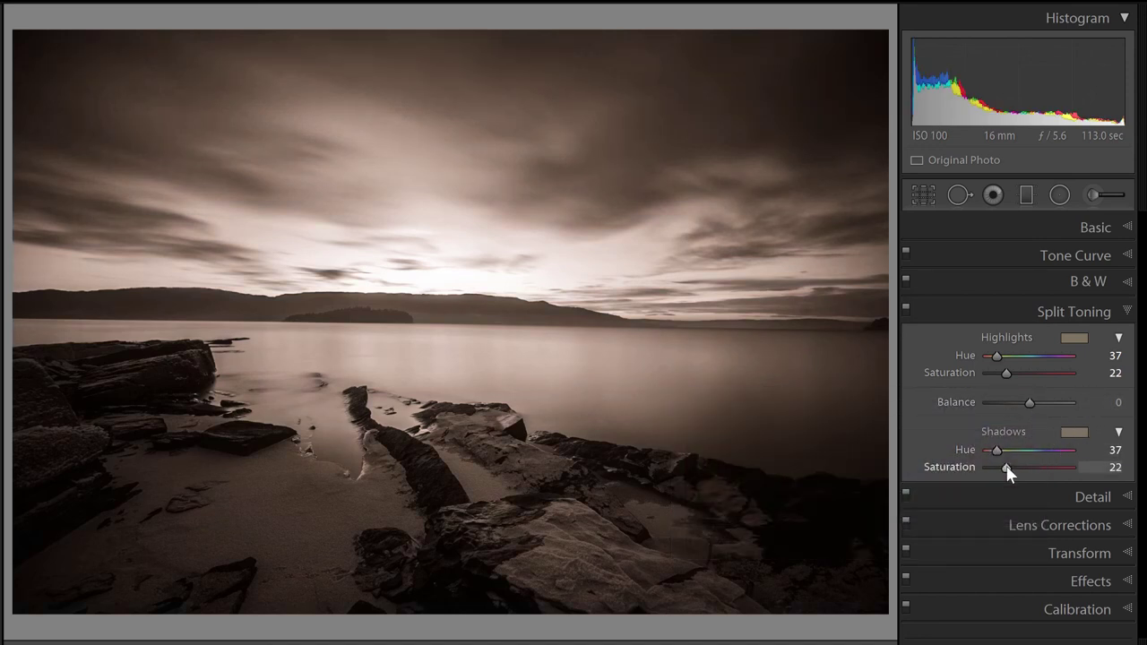
- Lower Shadows Saturation to 14 and Highlights Saturation to 12, and set Balance to +15
{"action": "left_click_drag", "start_coordinate": [1006, 468], "coordinate": [1000, 467]}
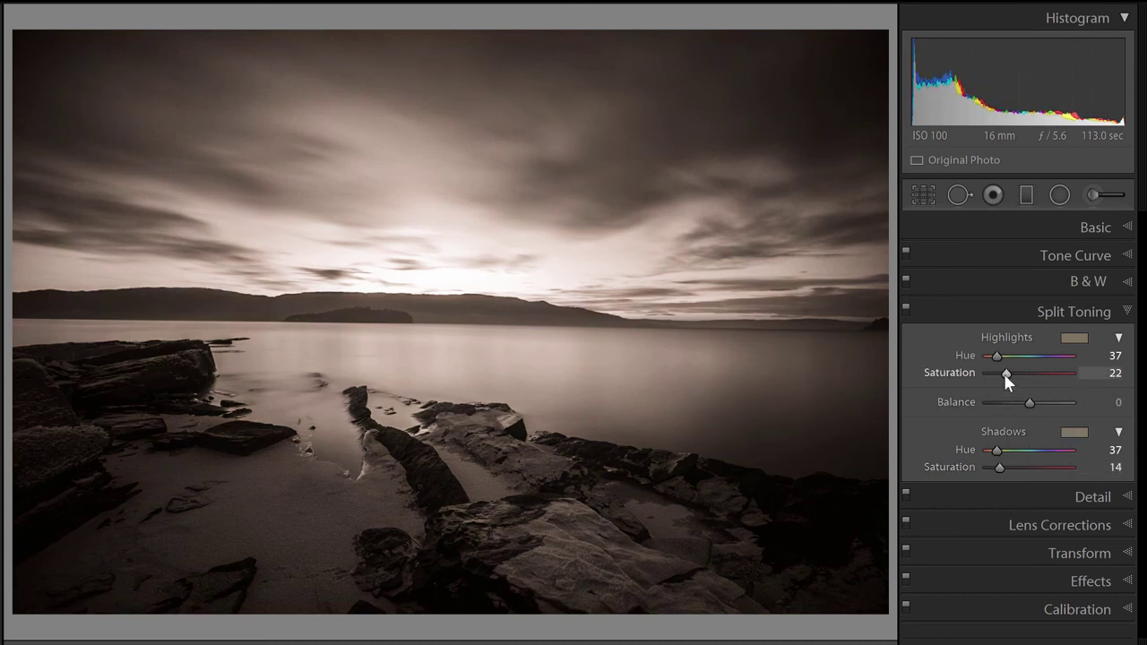
{"action": "left_click_drag", "start_coordinate": [1004, 374], "coordinate": [999, 374]}
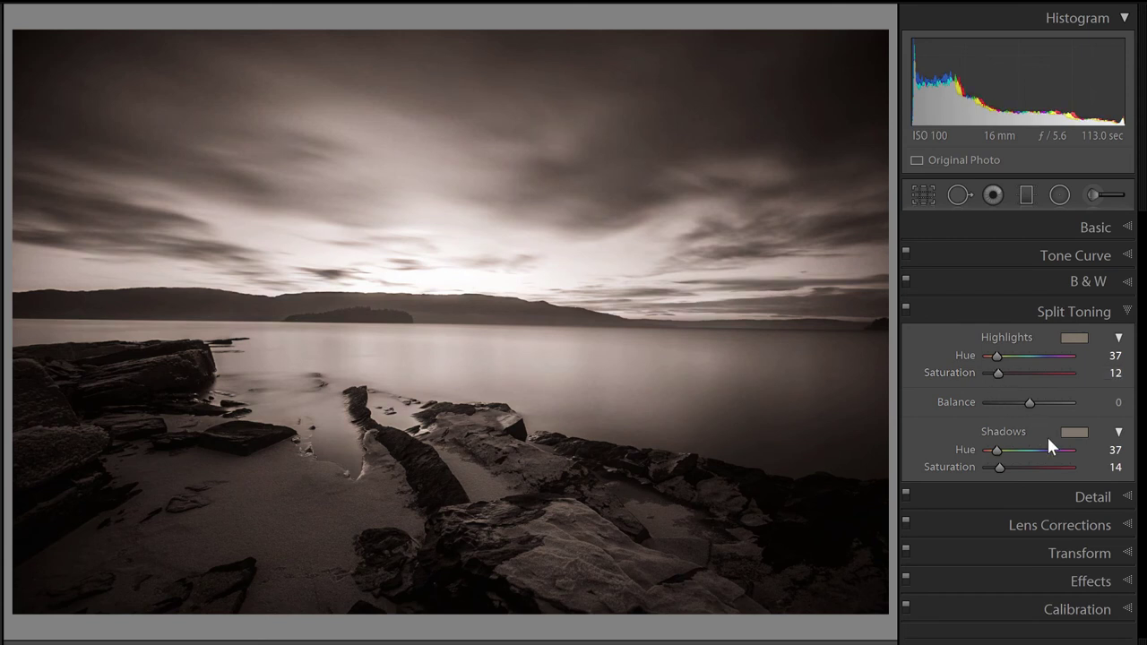
{"action": "left_click_drag", "start_coordinate": [1030, 410], "coordinate": [1052, 412]}
{"action": "left_click_drag", "start_coordinate": [1069, 406], "coordinate": [1036, 403]}
- Change both the Highlights and Shadows tints to the pale-blue preset (Hue 215, Saturation 12)
{"action": "left_click", "coordinate": [1074, 338]}
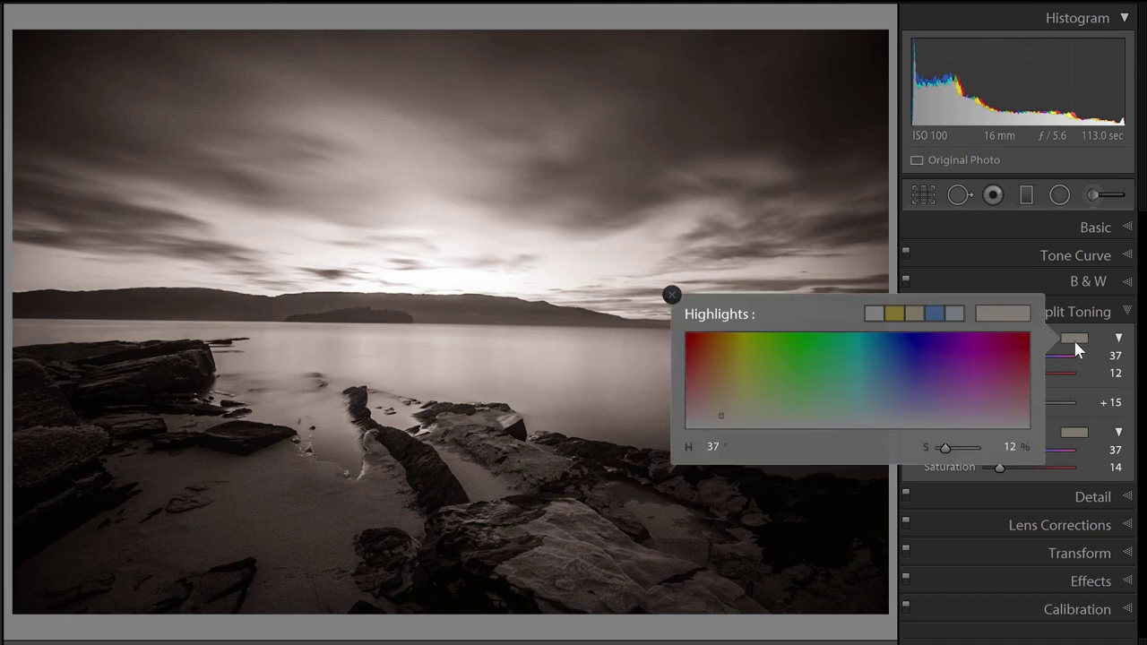
{"action": "left_click", "coordinate": [955, 315]}
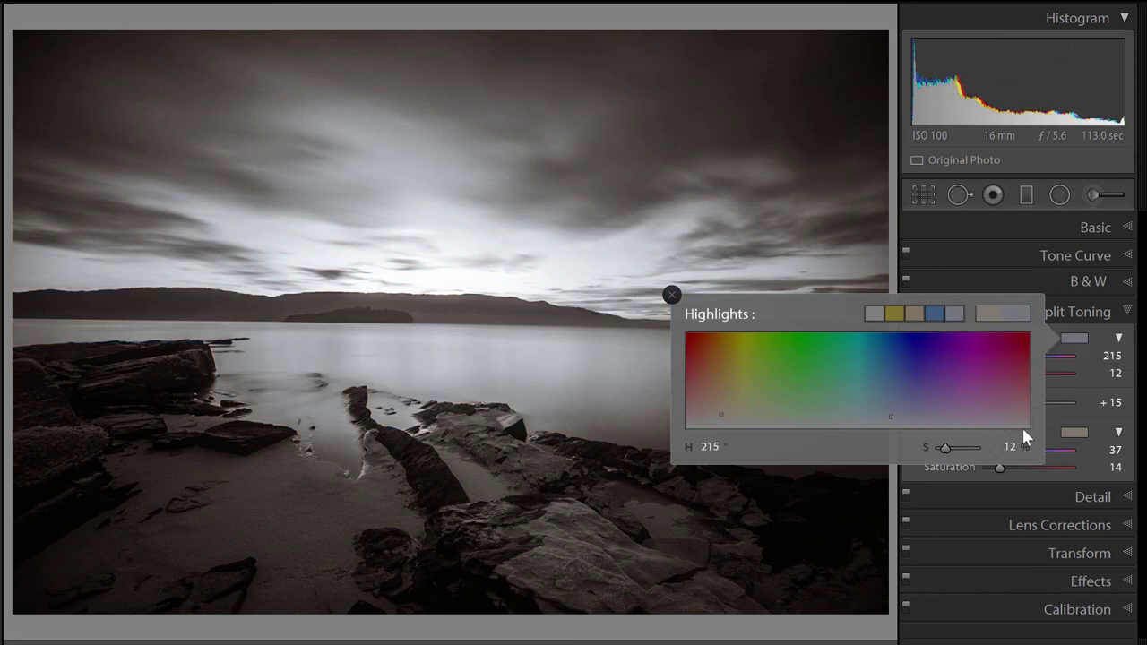
{"action": "left_click", "coordinate": [1069, 431]}
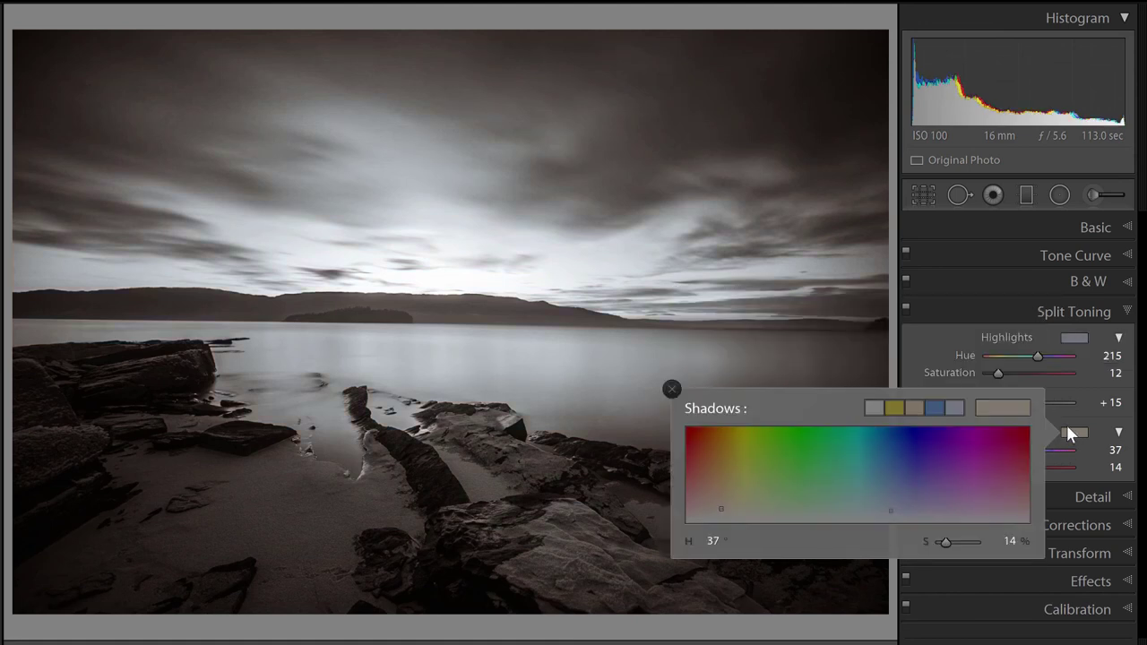
{"action": "left_click", "coordinate": [957, 410]}
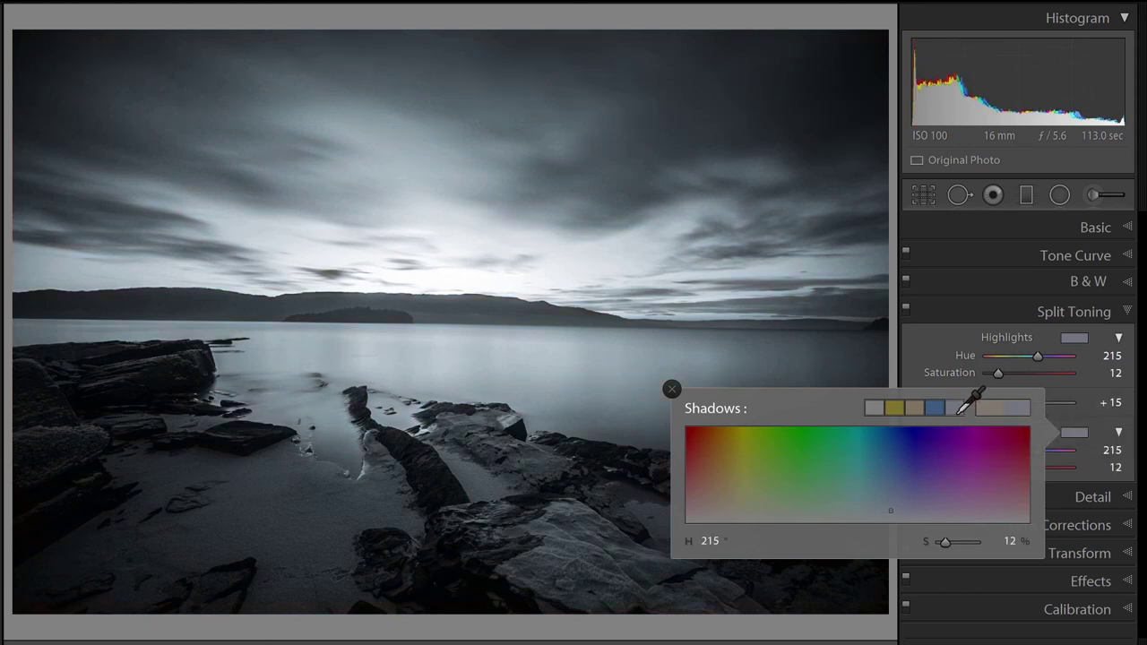
{"action": "left_click", "coordinate": [945, 339]}
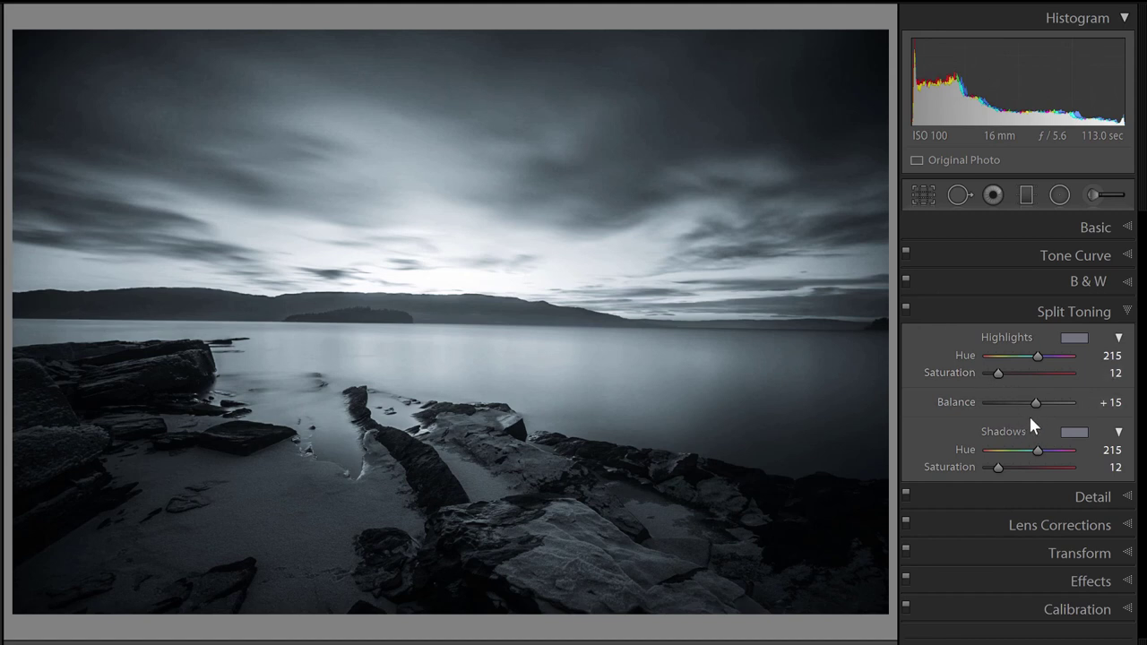
- Set the blue tone's Highlights Saturation to 9, Shadows Saturation to 13 and Balance to +70
{"action": "left_click_drag", "start_coordinate": [1001, 467], "coordinate": [996, 467]}
{"action": "left_click_drag", "start_coordinate": [996, 373], "coordinate": [992, 373]}
{"action": "left_click_drag", "start_coordinate": [1034, 406], "coordinate": [1028, 403]}
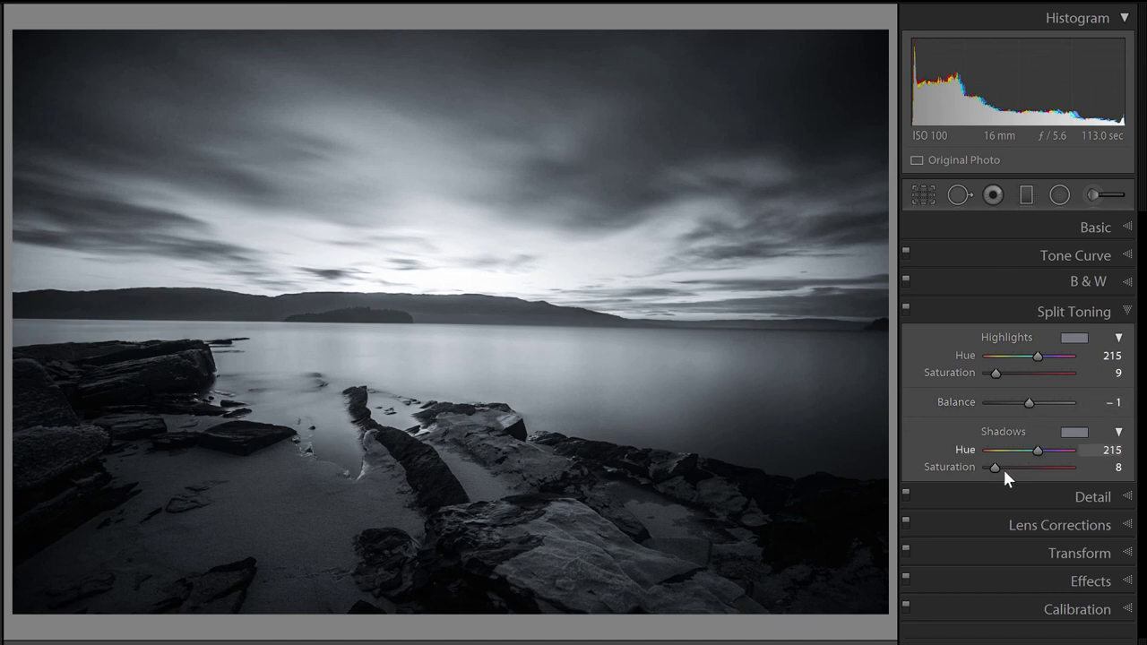
{"action": "left_click_drag", "start_coordinate": [996, 469], "coordinate": [1018, 465]}
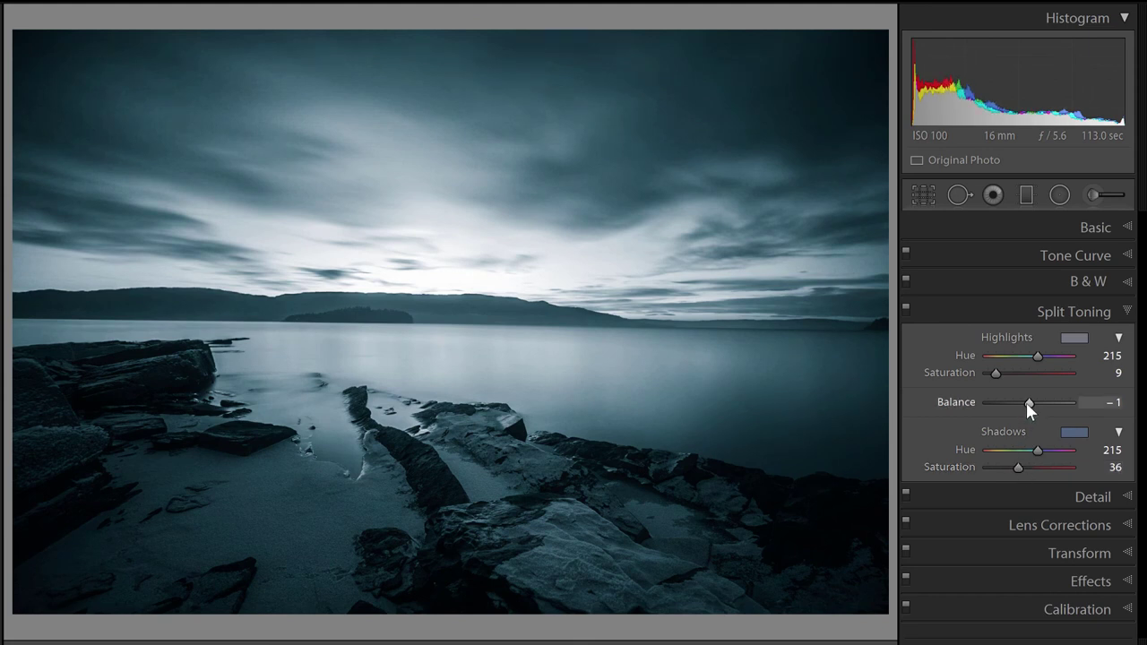
{"action": "left_click_drag", "start_coordinate": [1026, 403], "coordinate": [1057, 404]}
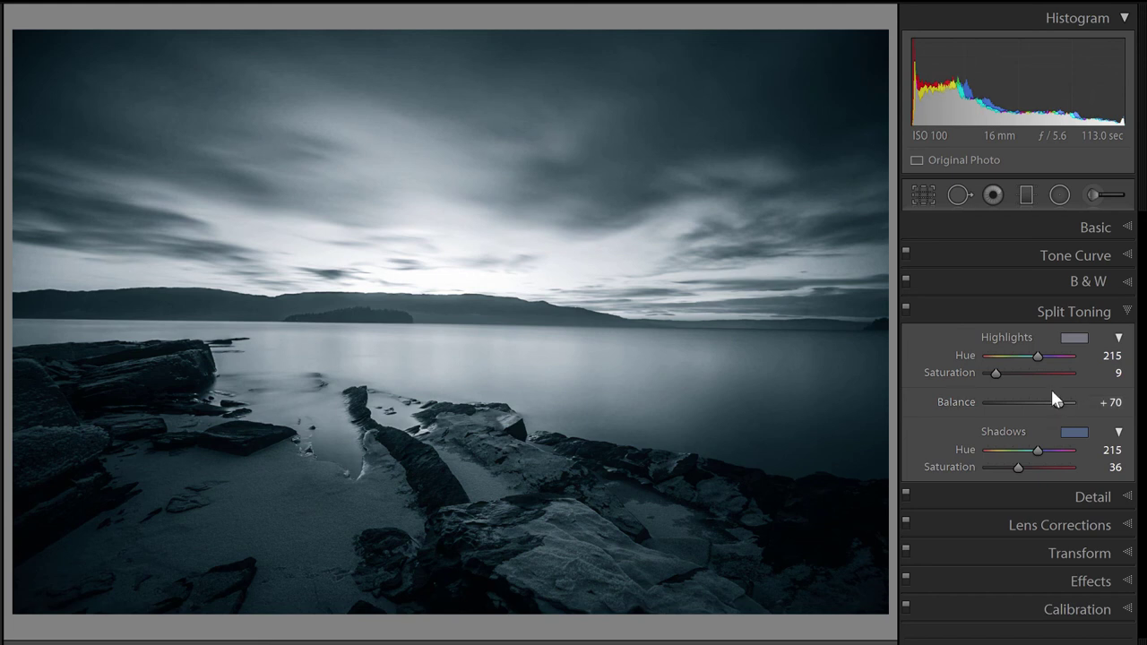
{"action": "left_click_drag", "start_coordinate": [1020, 465], "coordinate": [998, 468]}
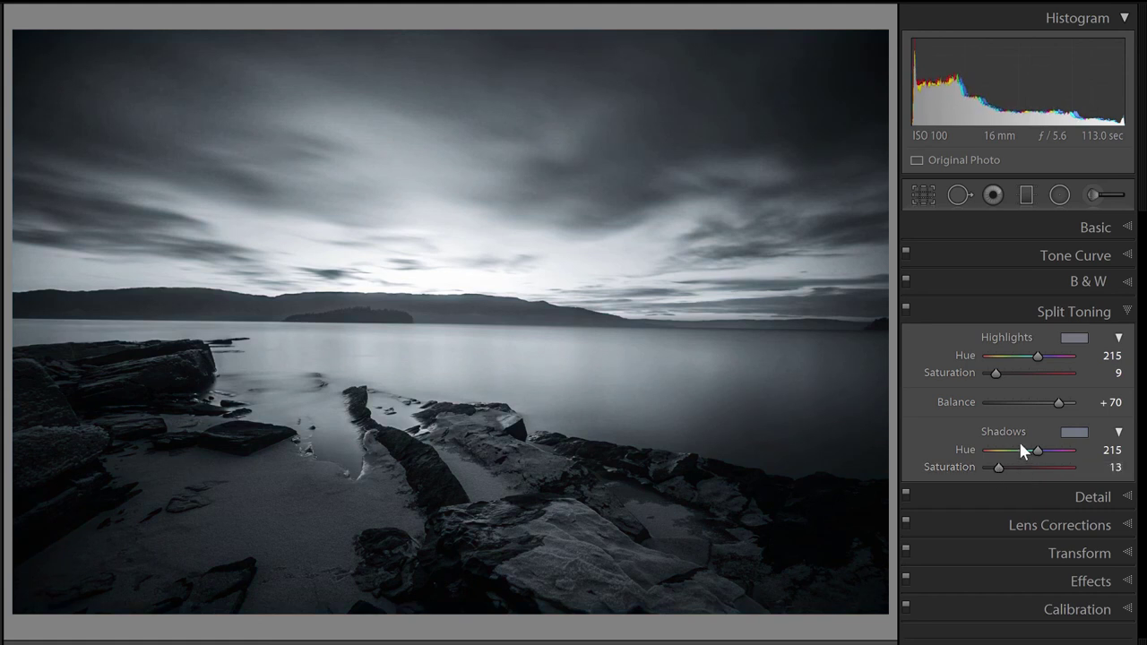